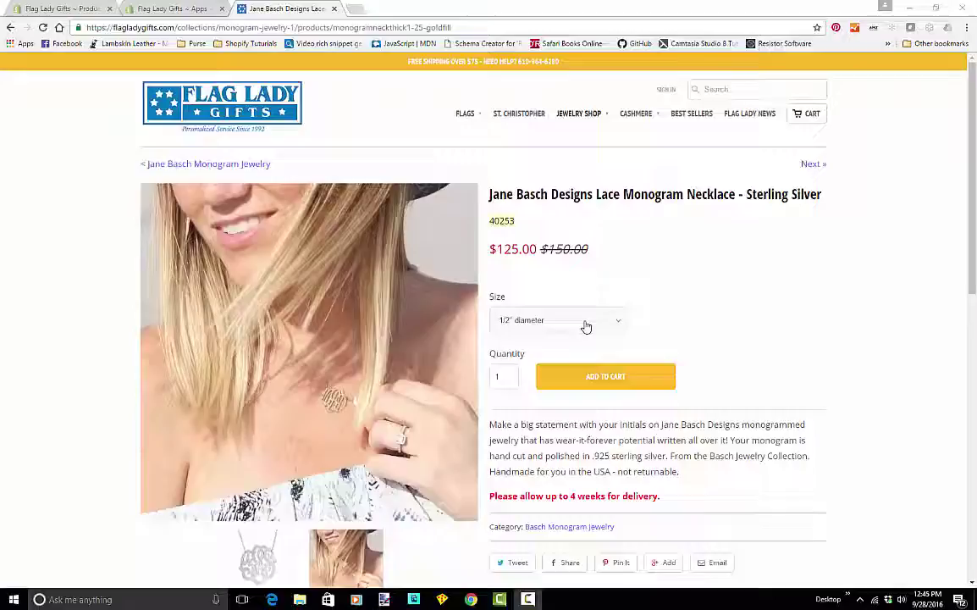
Step: Show the Lace Monogram Necklace's size choices, 1/2" to 2" diameter, on the storefront
click(574, 321)
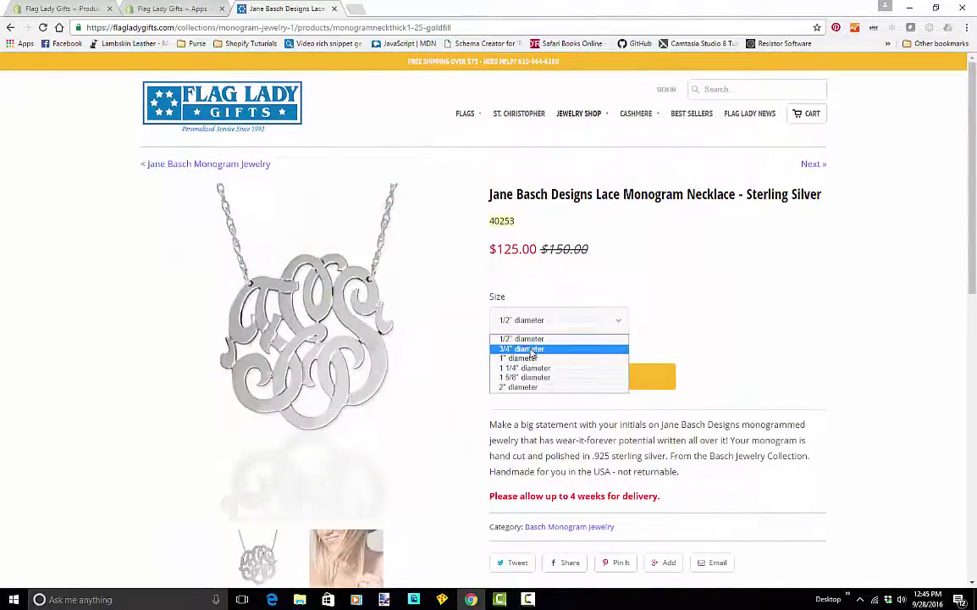
Step: Review the Lace Monogram Necklace's six size variants ($125.00–$436.00) in Shopify admin
click(60, 10)
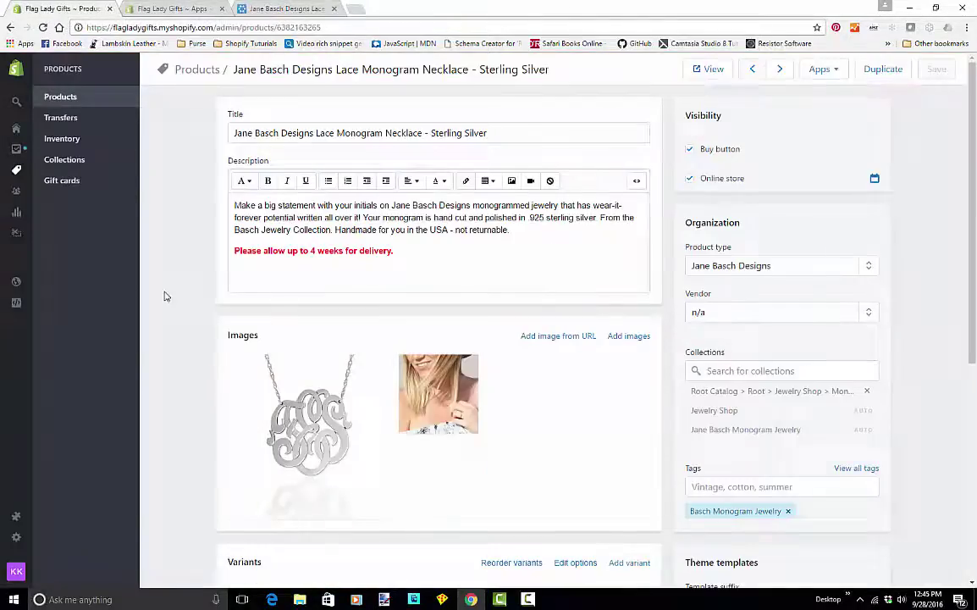
scroll(181, 273, down, 4)
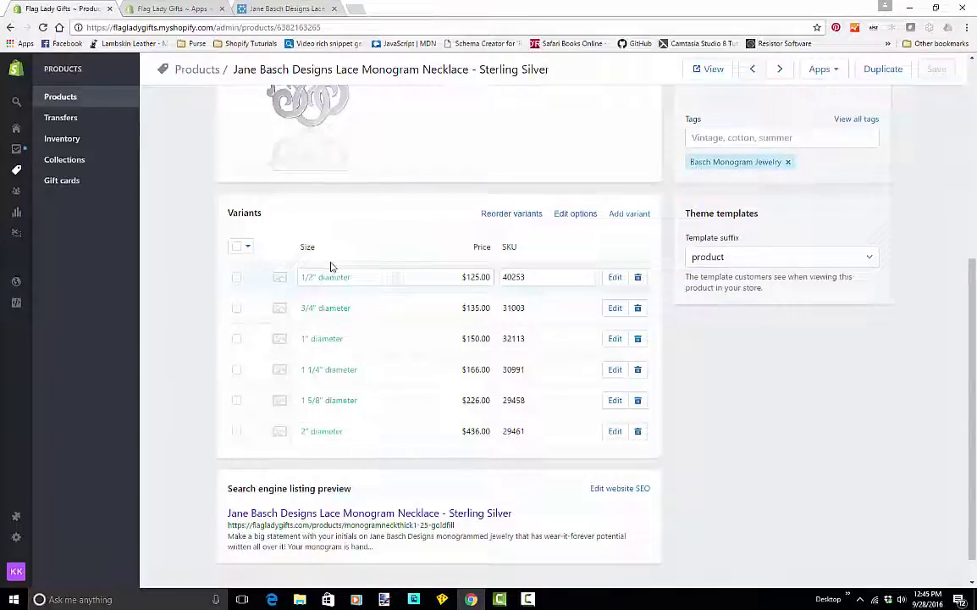
scroll(331, 267, up, 2)
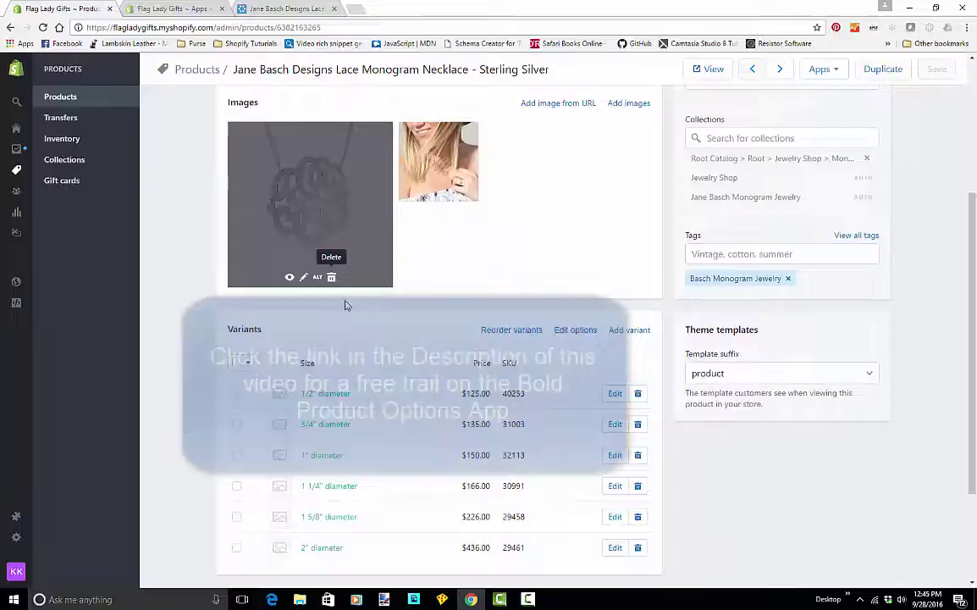
scroll(438, 254, up, 2)
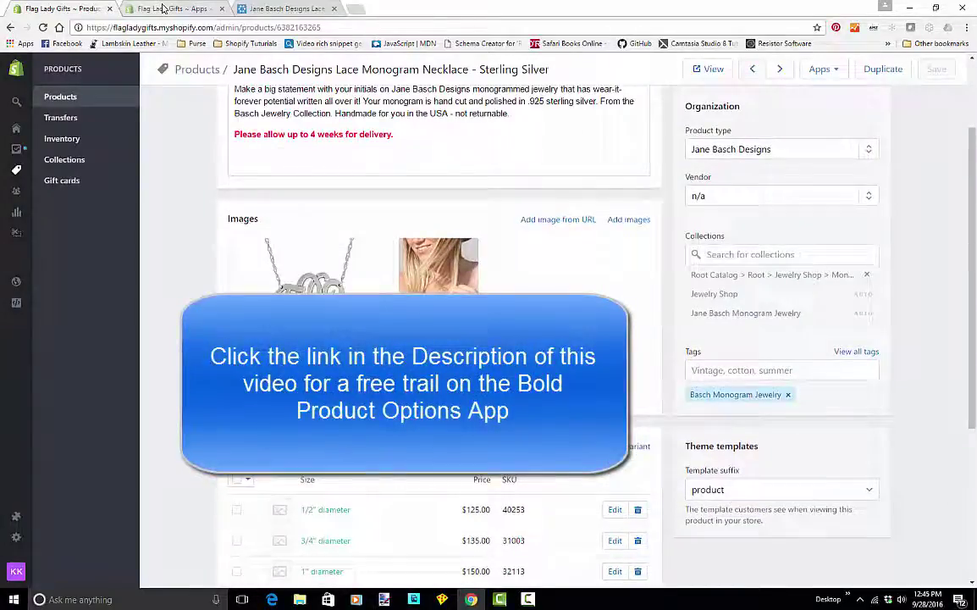
Step: Open Product Options by Bold from the installed apps and start a new option
click(163, 8)
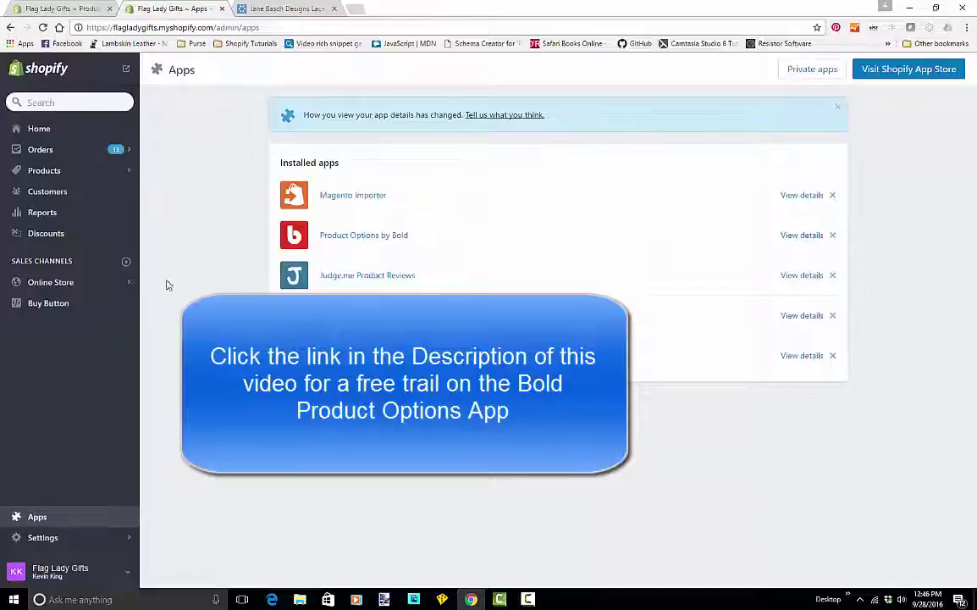
click(346, 240)
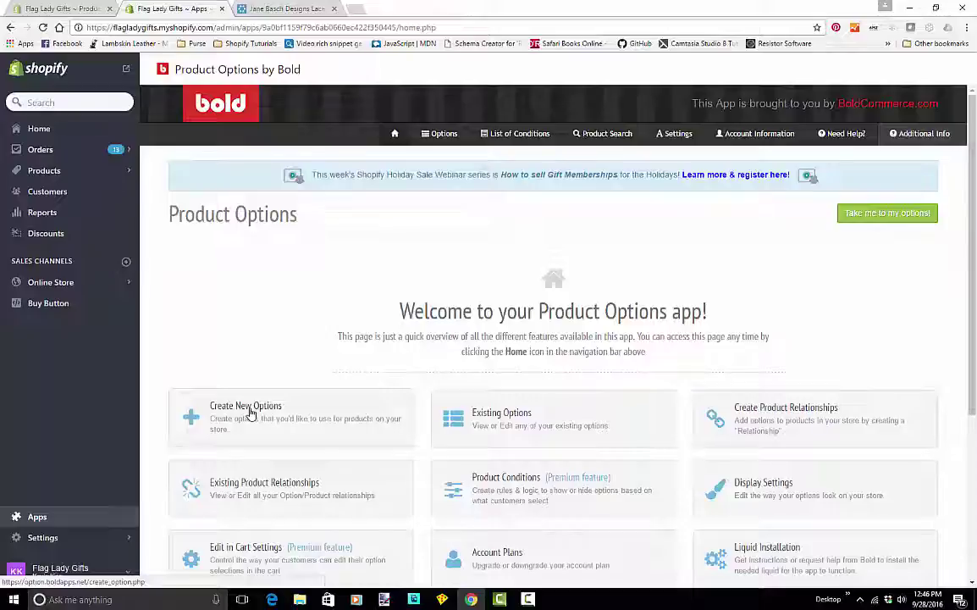
click(250, 413)
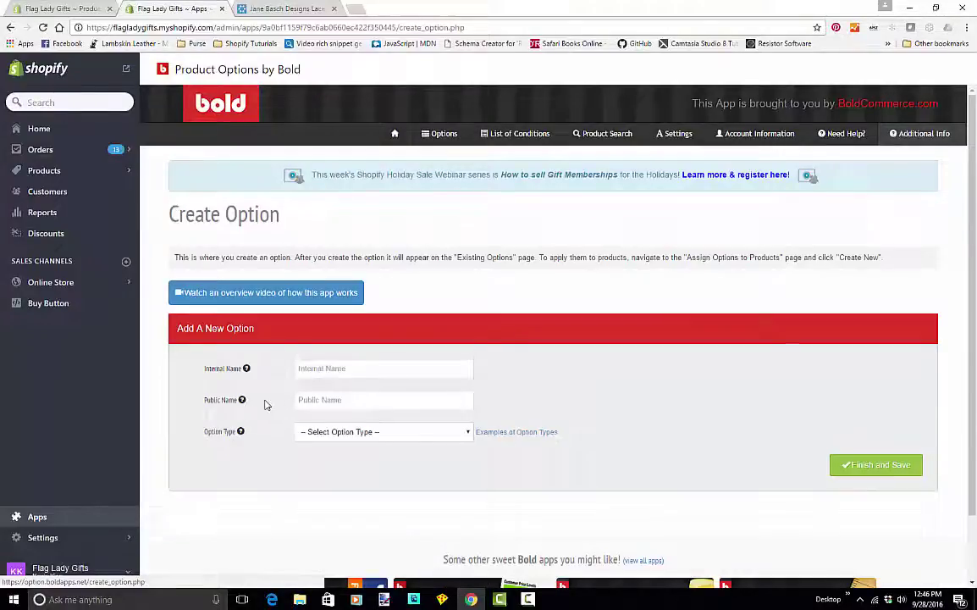
Step: Name the option '1st Initial (first name)' for both internal and public names, as a Drop Down List
click(335, 370)
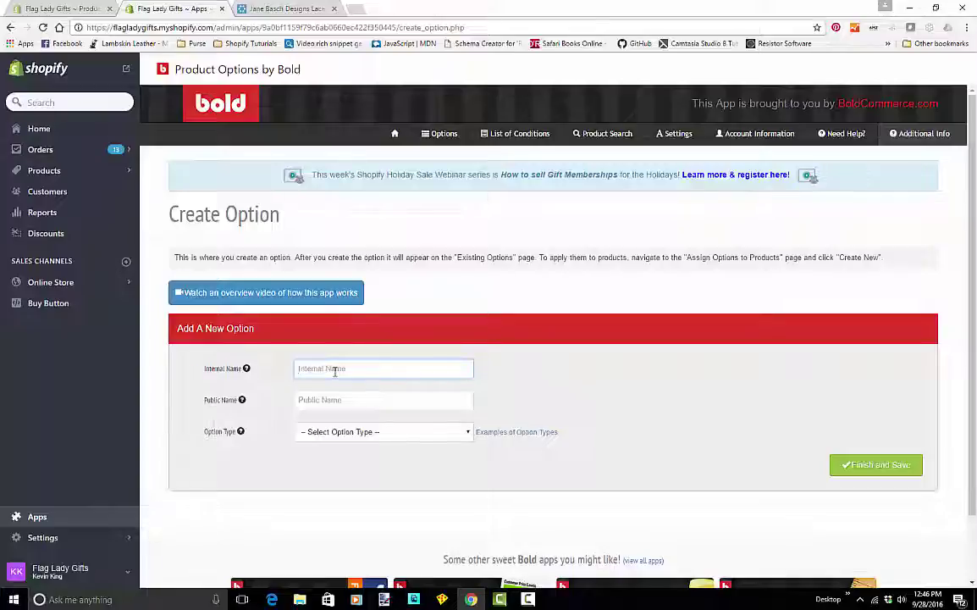
text(I)
text(s)
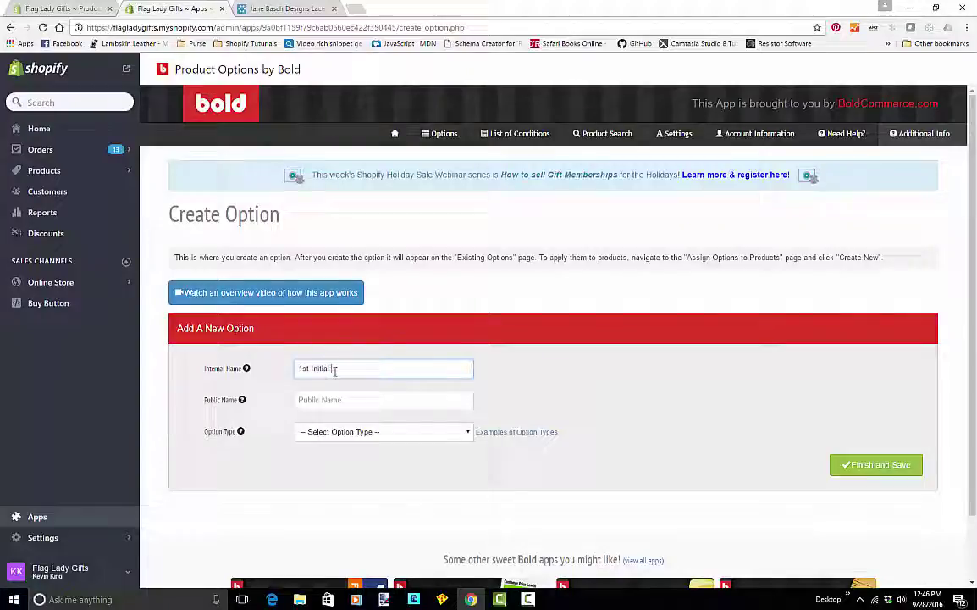
drag(341, 370, 236, 377)
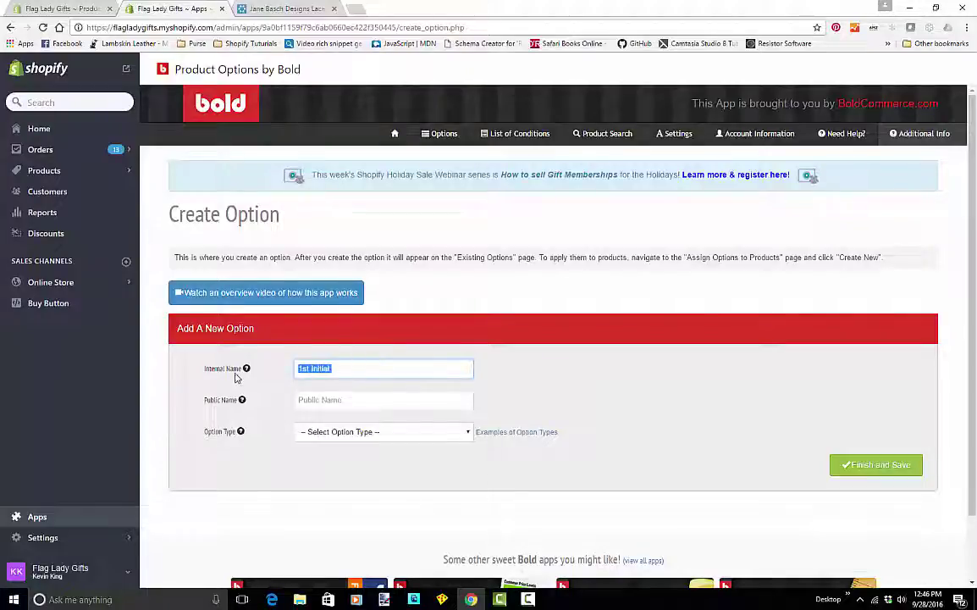
right_click(316, 364)
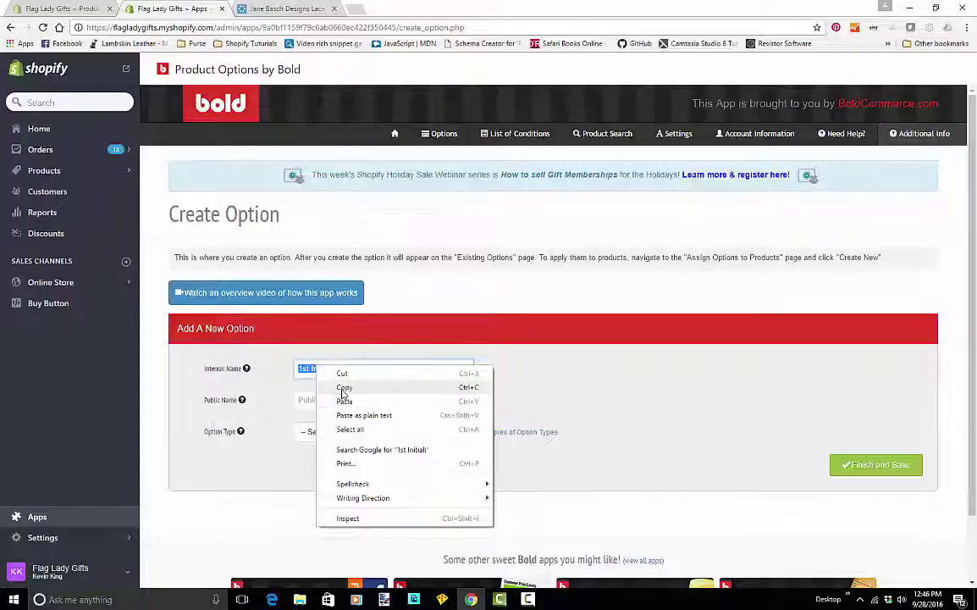
click(343, 388)
click(326, 400)
right_click(325, 401)
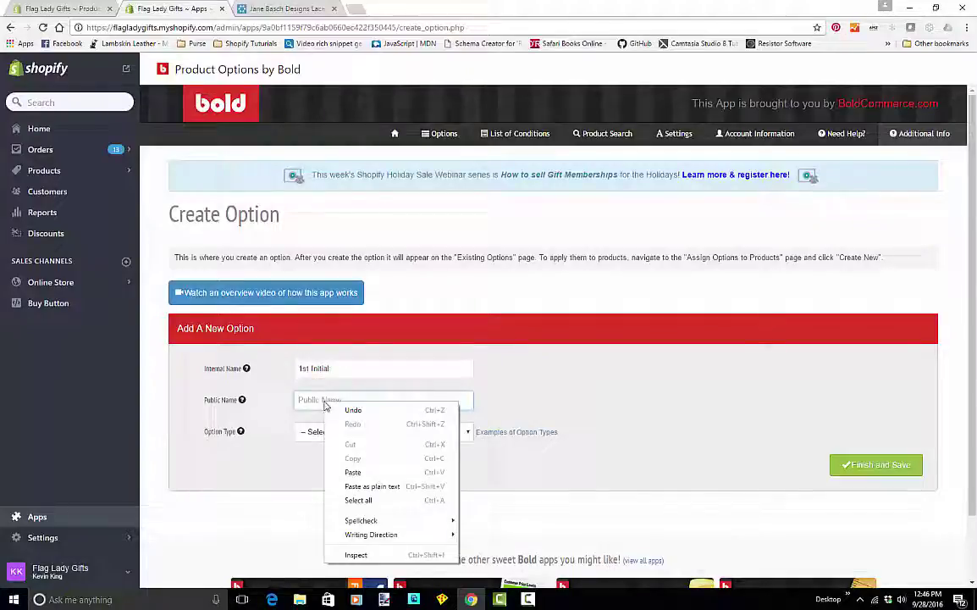
click(353, 472)
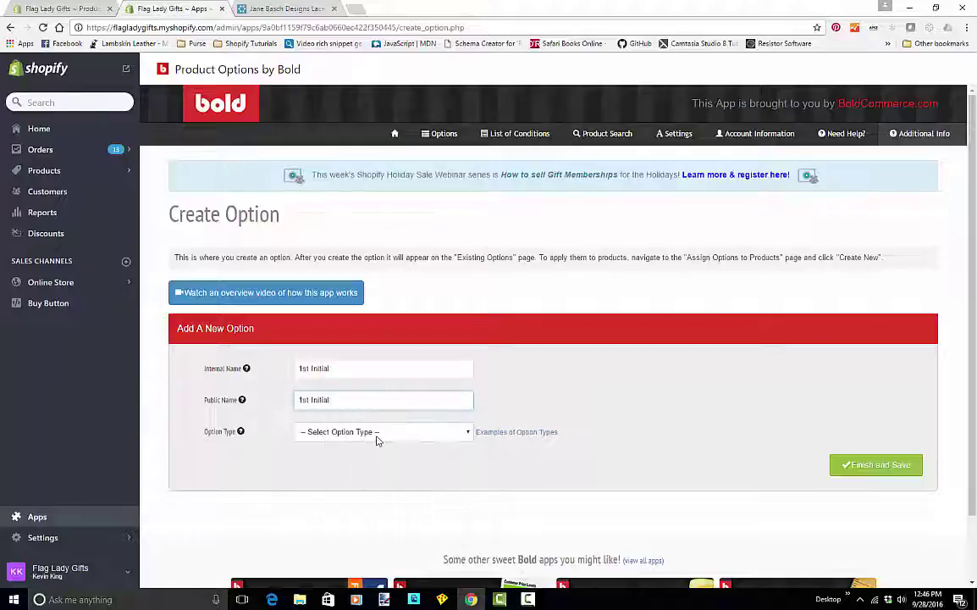
click(376, 437)
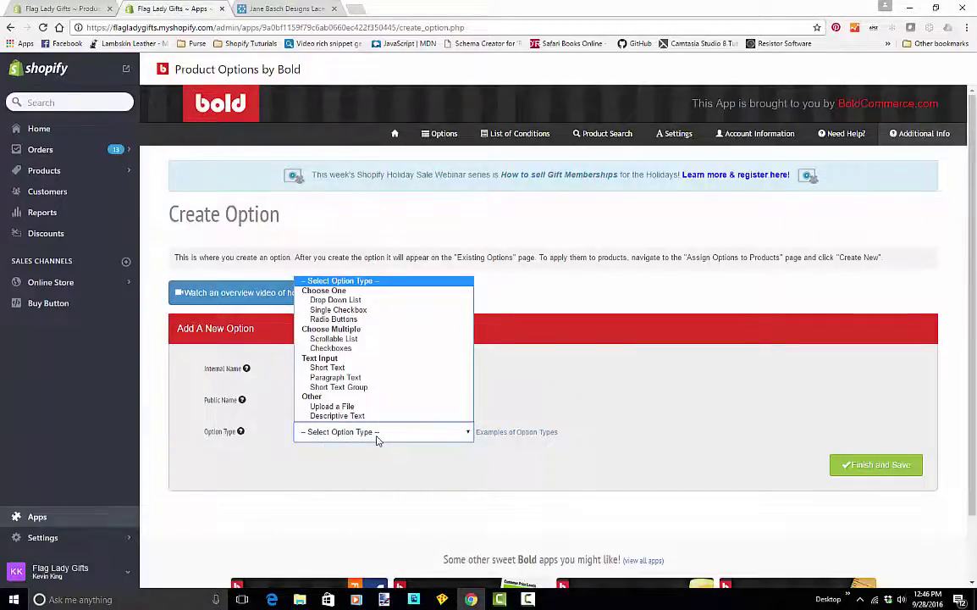
click(351, 299)
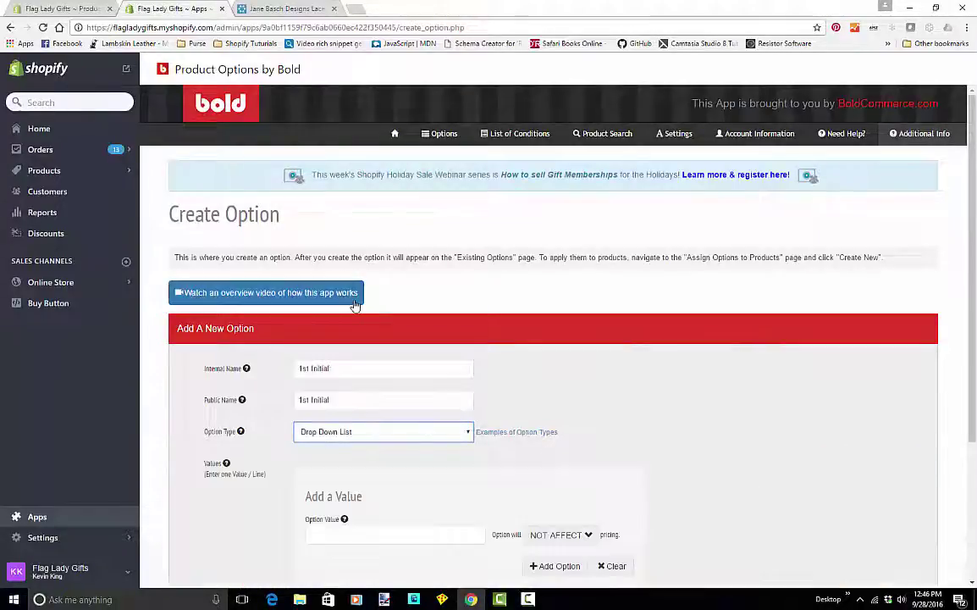
Step: Add the values A, B and C to the drop-down
scroll(460, 485, down, 3)
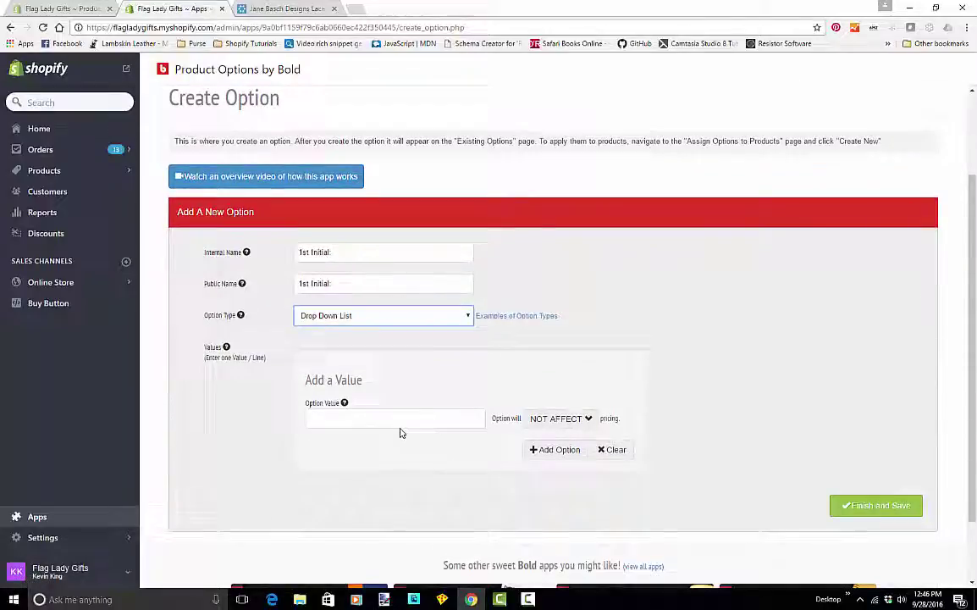
click(400, 418)
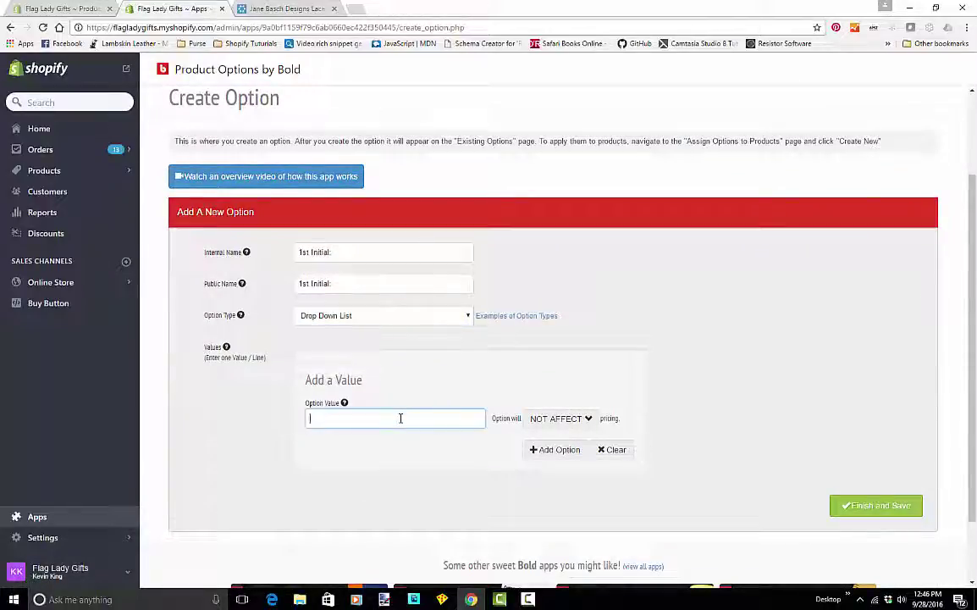
text(A)
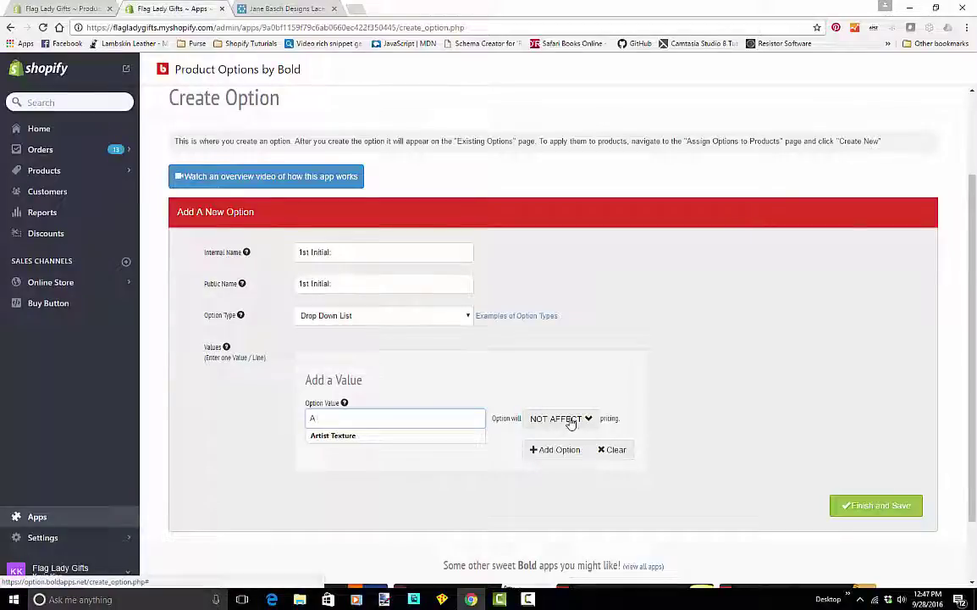
click(552, 451)
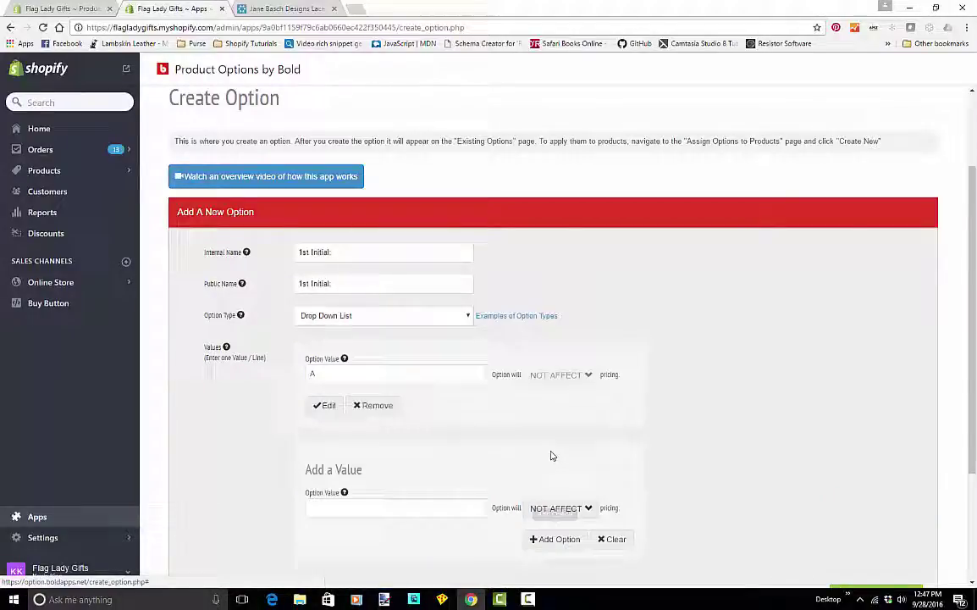
click(341, 505)
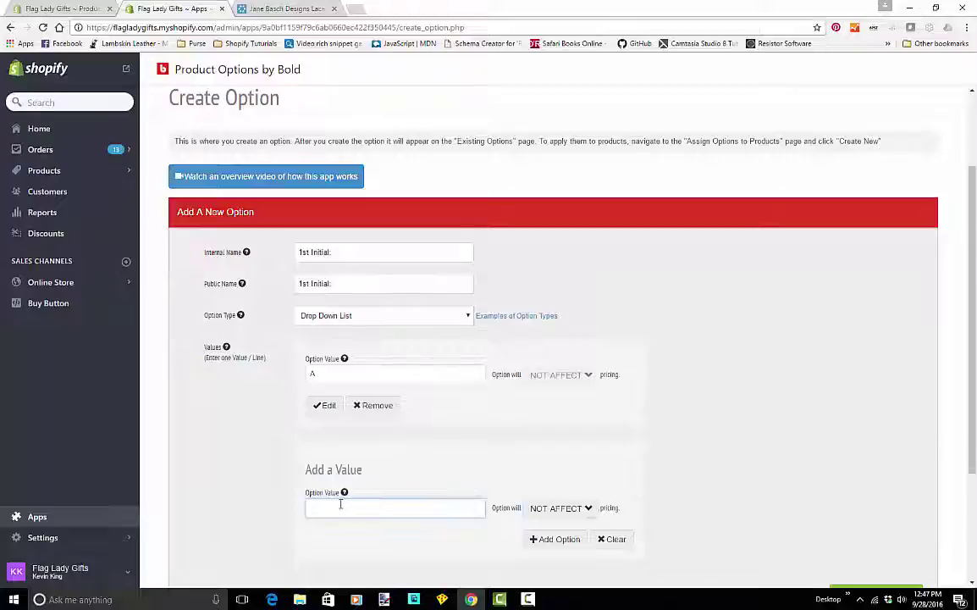
text(B)
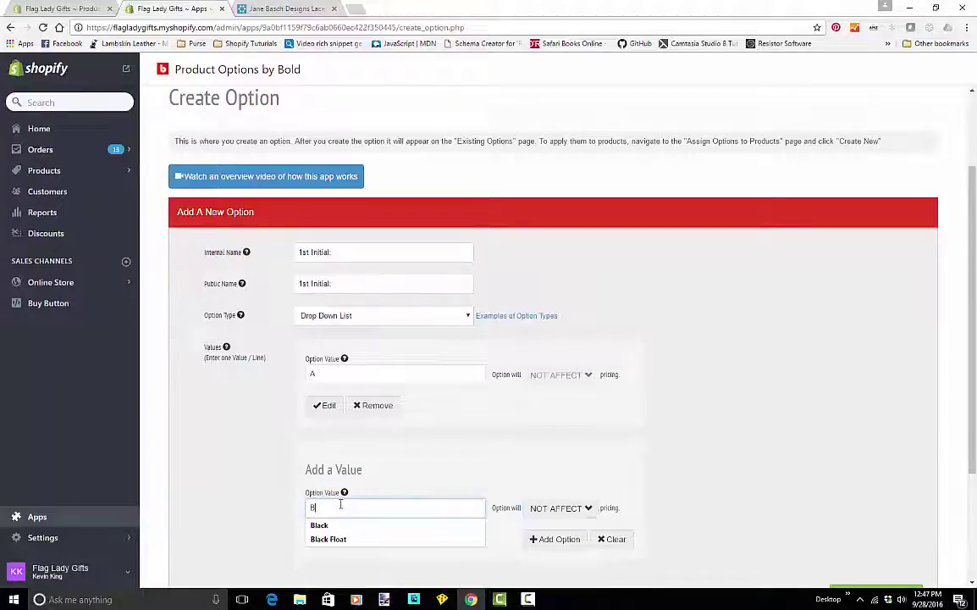
click(550, 542)
scroll(449, 466, down, 3)
click(375, 383)
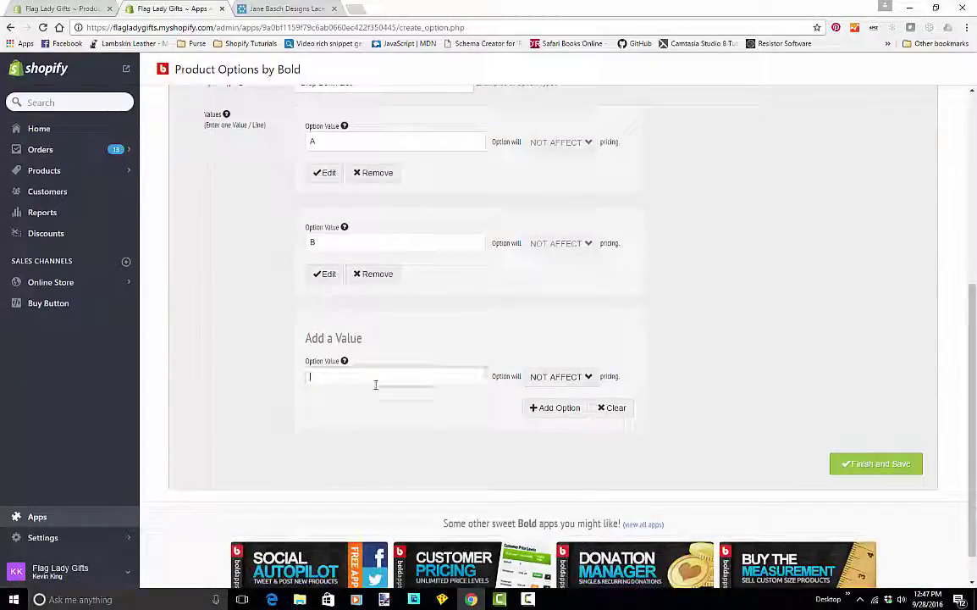
text(C)
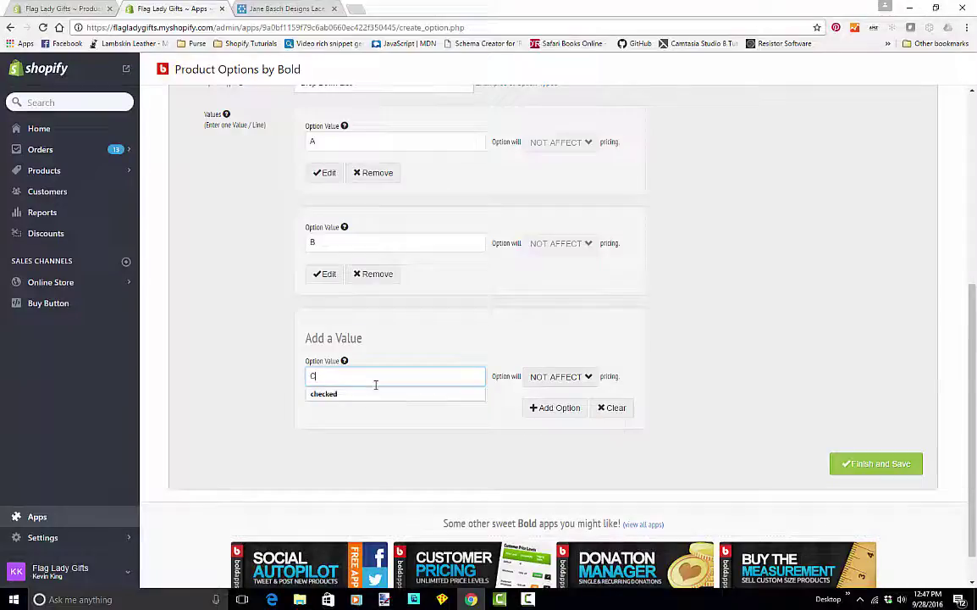
click(556, 409)
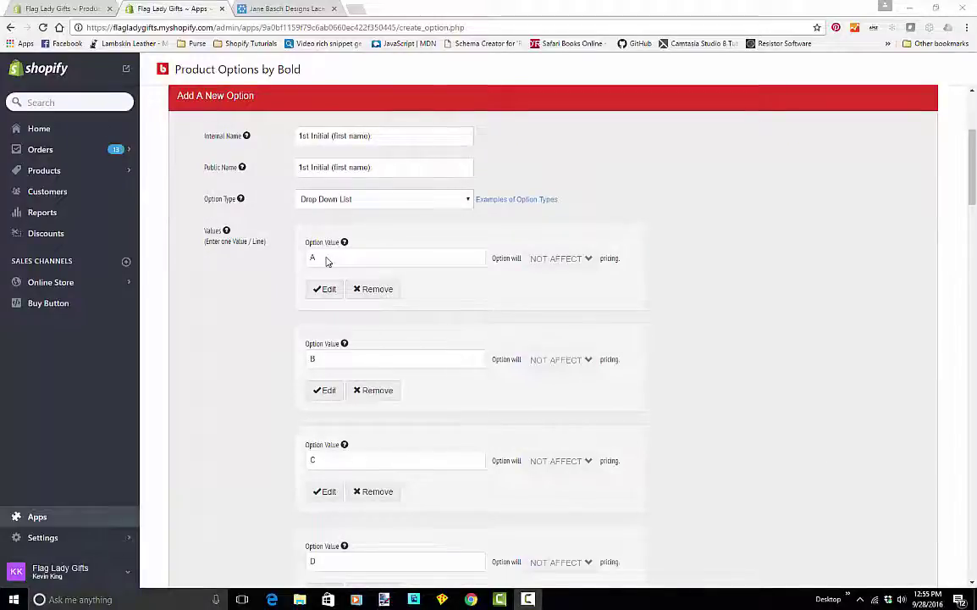
Step: Check the A–Z letter values, then Finish and Save the 1st Initial (first name) option
scroll(327, 261, down, 3)
scroll(327, 261, down, 4)
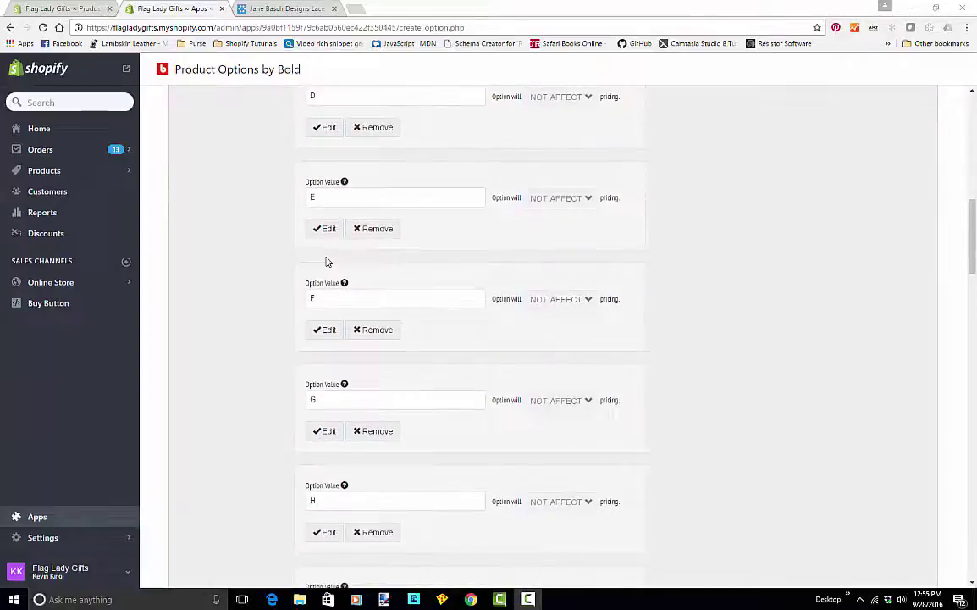
scroll(327, 261, down, 6)
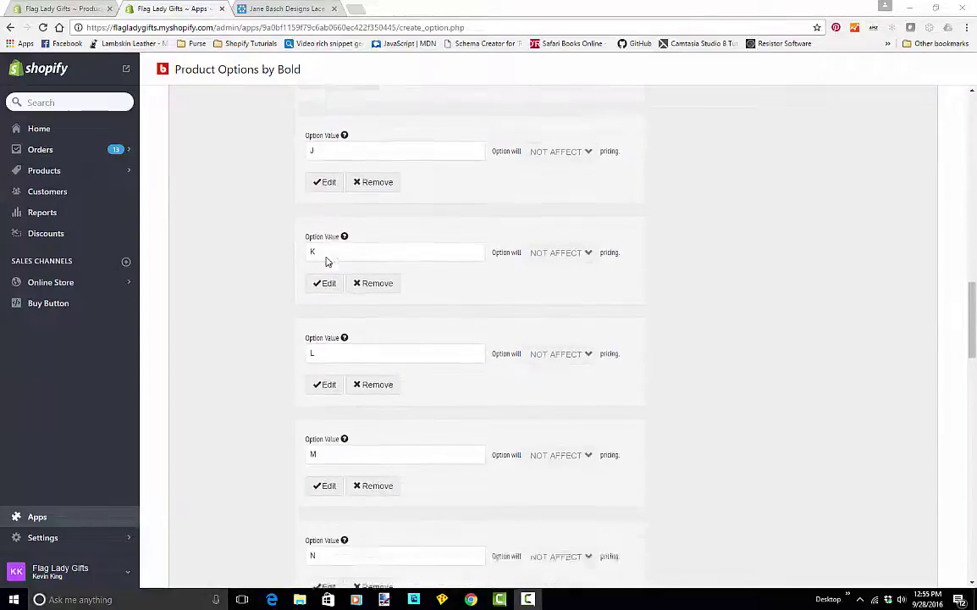
scroll(327, 261, down, 8)
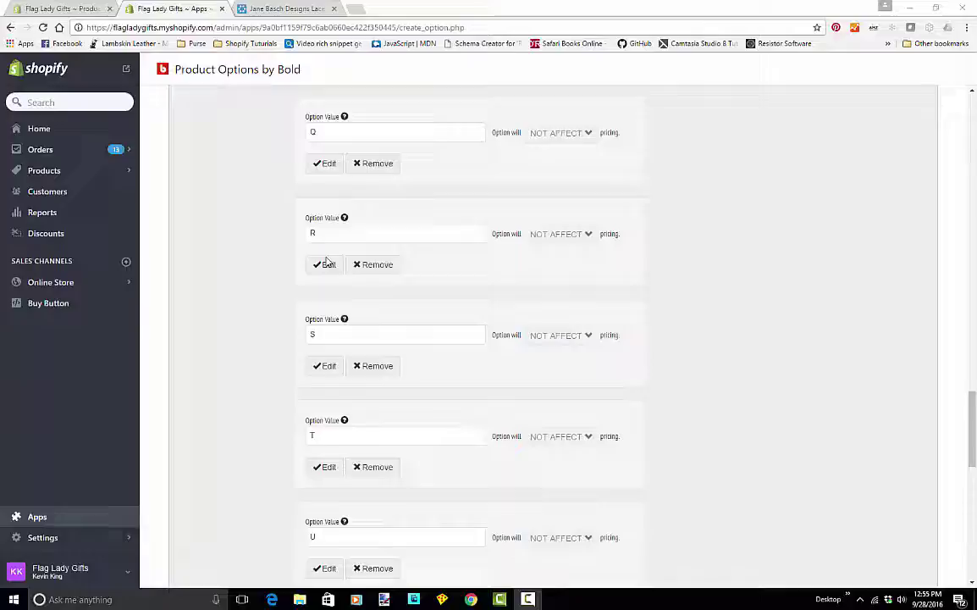
scroll(327, 261, down, 2)
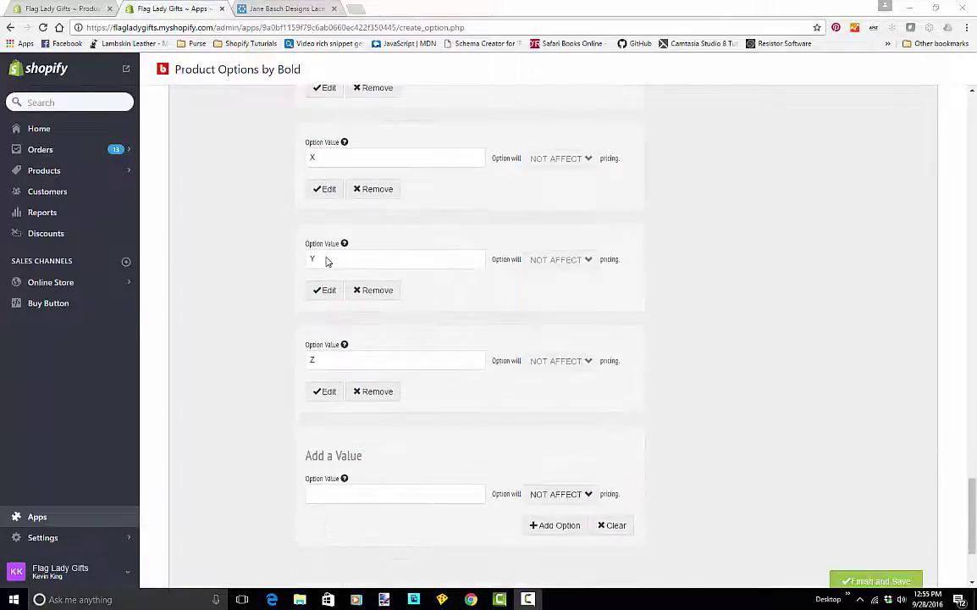
scroll(327, 261, up, 20)
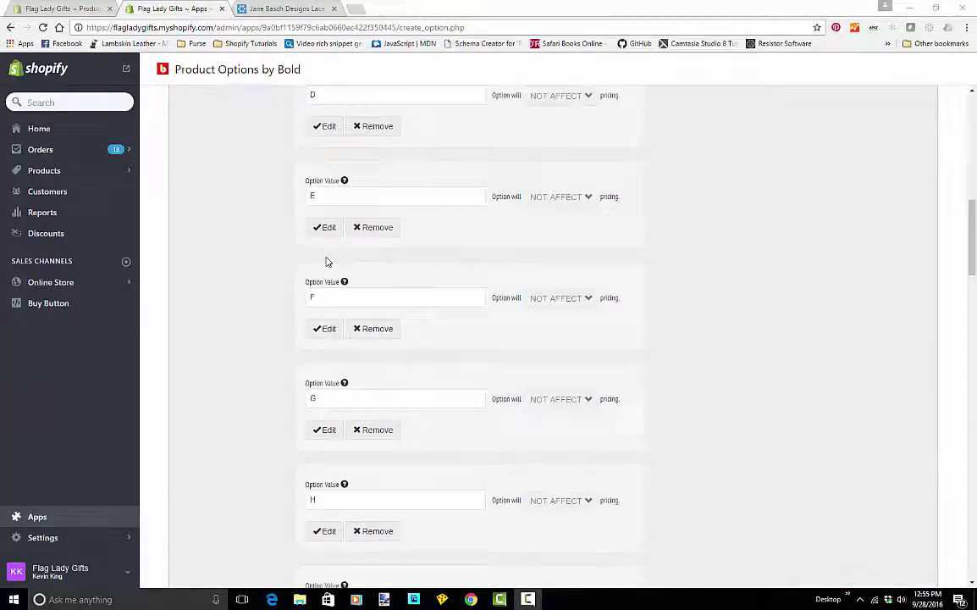
scroll(327, 261, up, 2)
scroll(327, 261, down, 6)
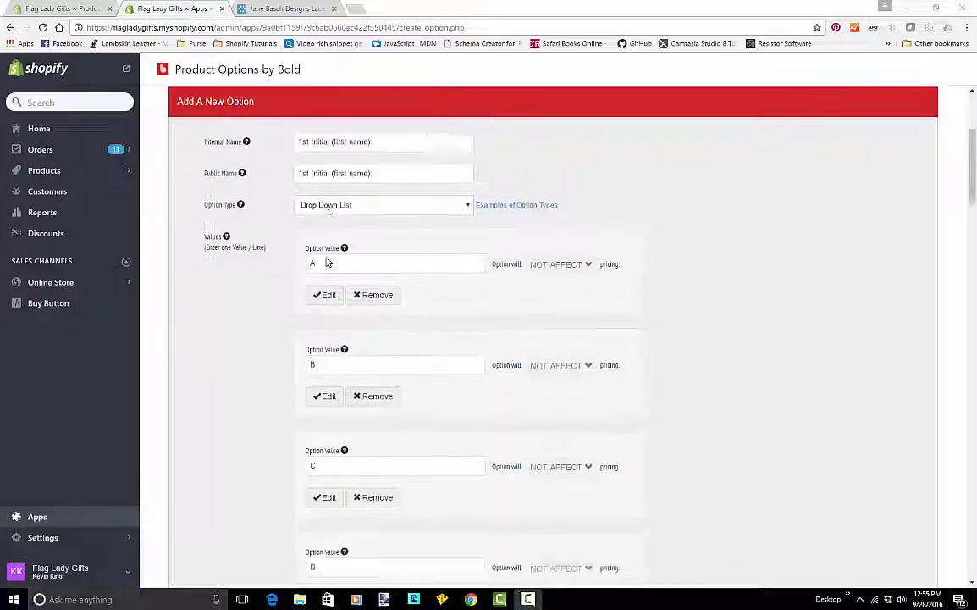
scroll(327, 261, down, 18)
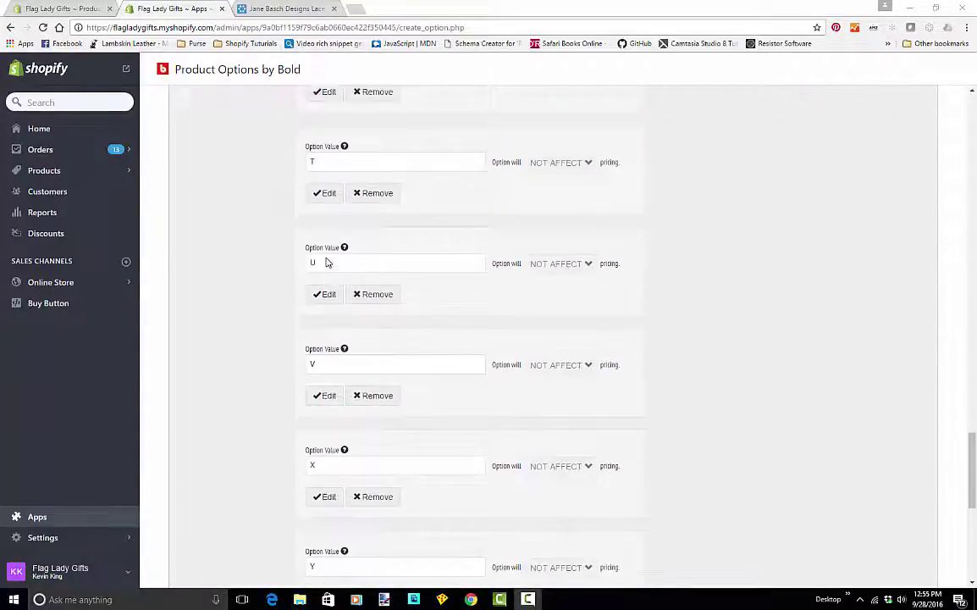
scroll(327, 261, down, 2)
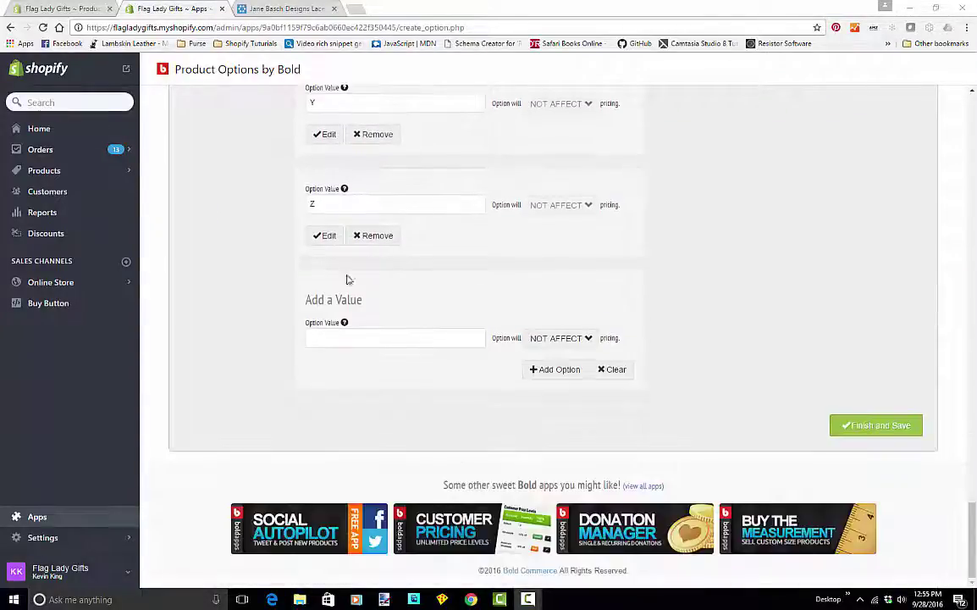
click(885, 432)
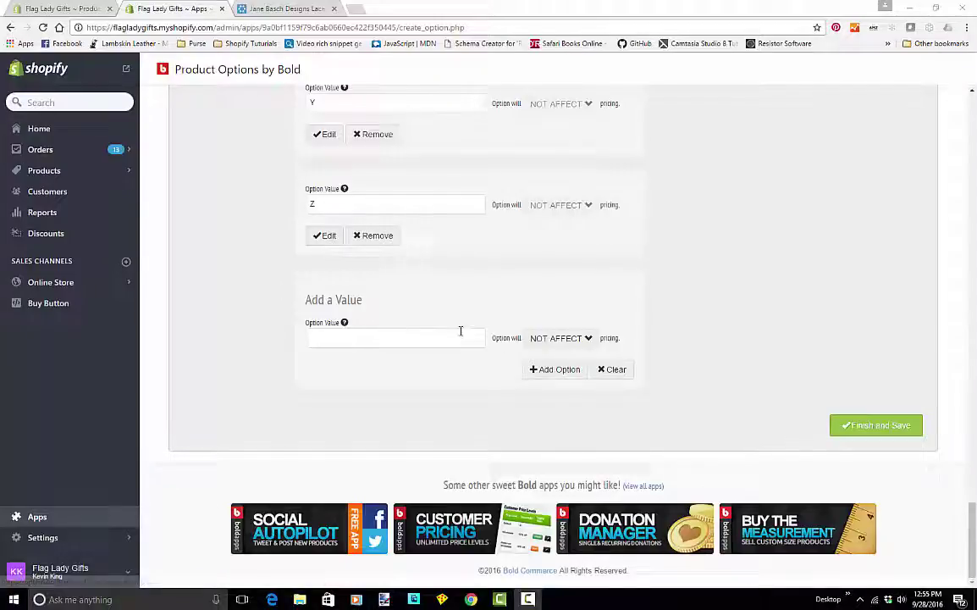
click(870, 436)
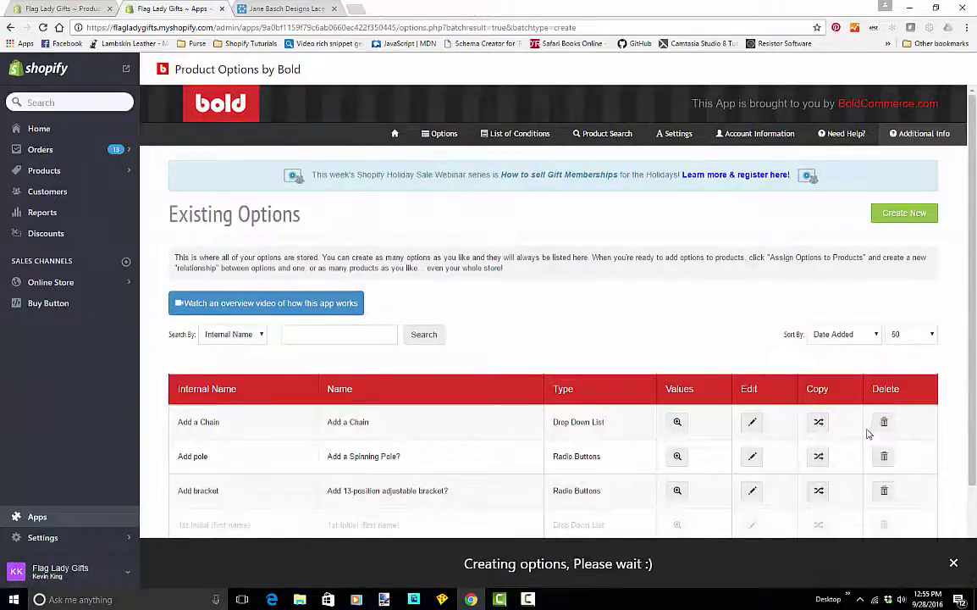
Step: Copy the 1st Initial (first name) row to create '1st Initial (first name) -copy'
scroll(761, 399, down, 2)
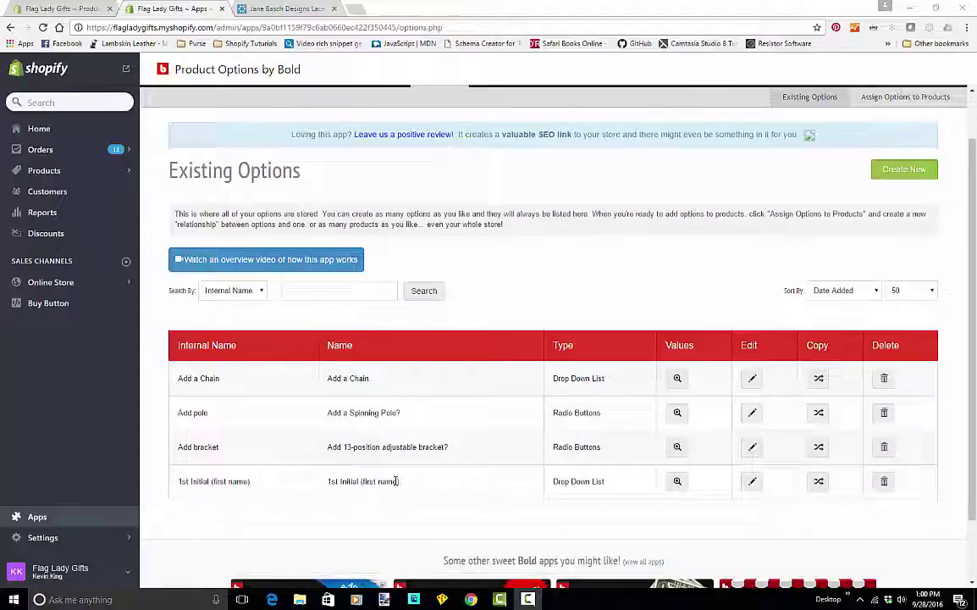
click(819, 483)
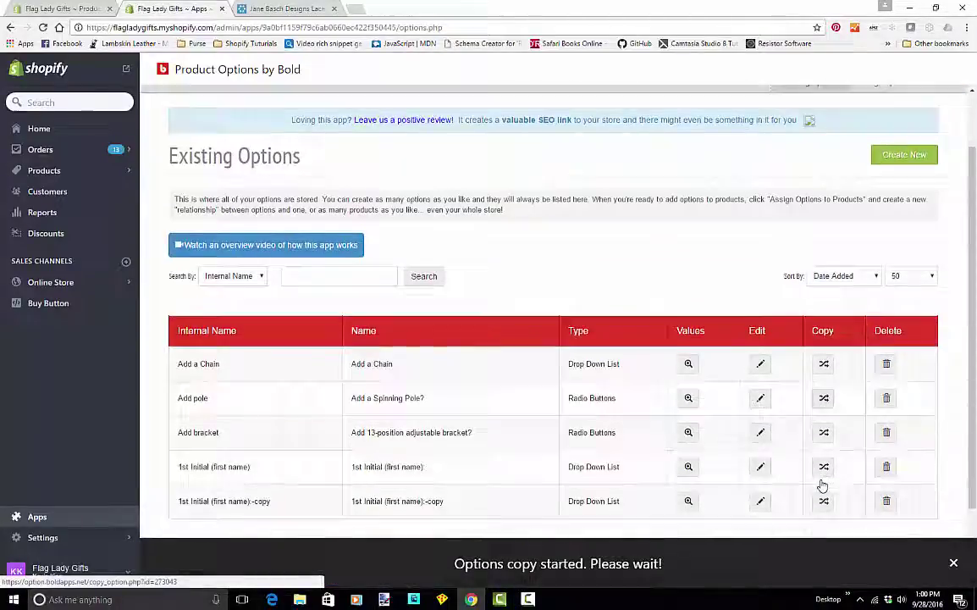
scroll(818, 485, down, 2)
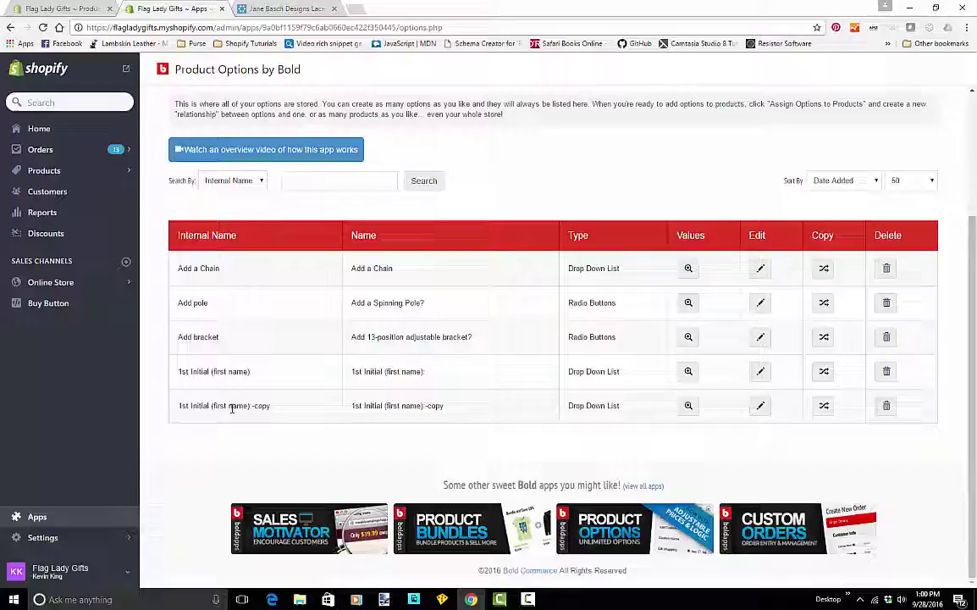
Step: Paste 'Center Initial(middle name)' into the copy's internal and public names, then save
click(759, 417)
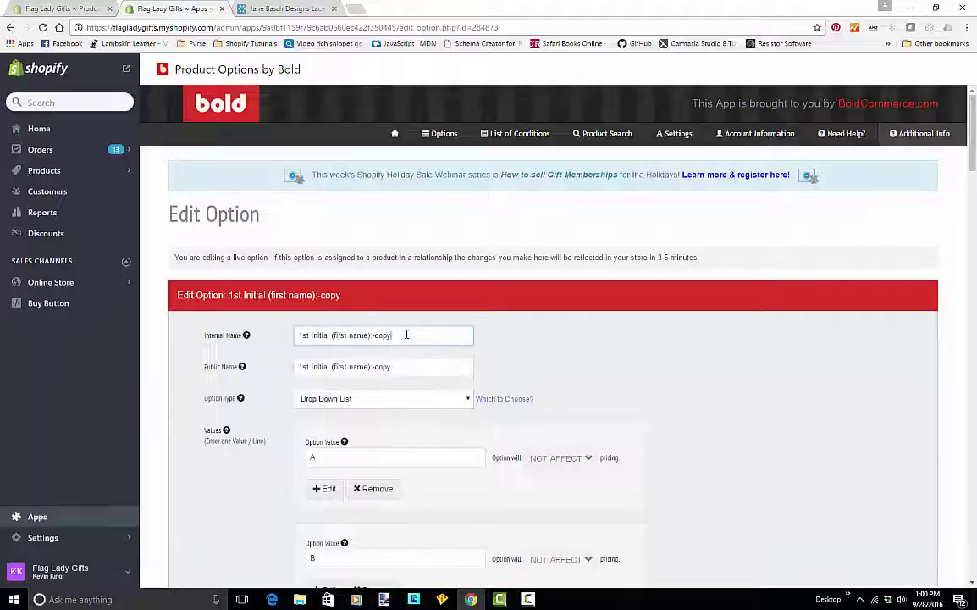
drag(406, 334, 278, 320)
right_click(324, 336)
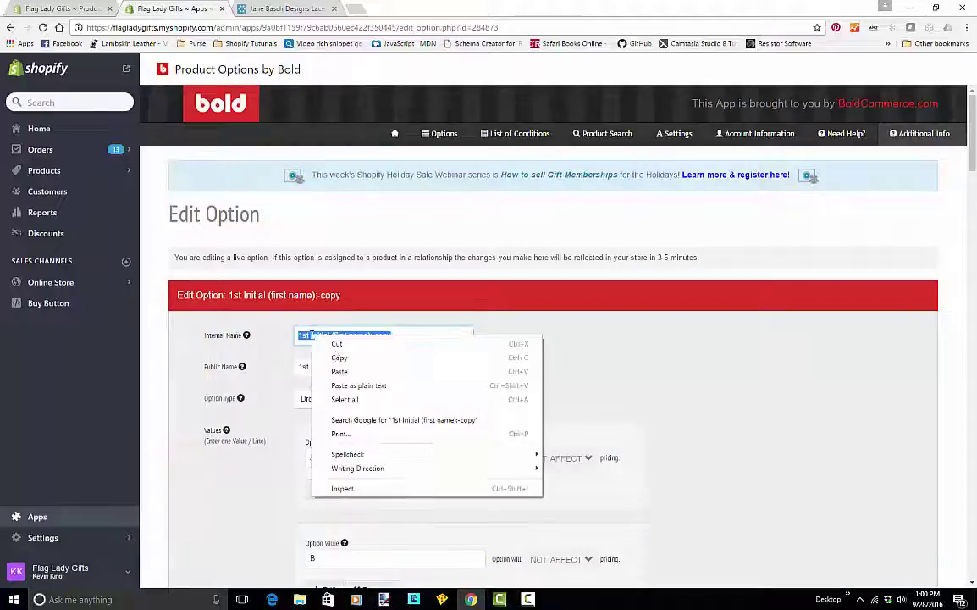
click(343, 373)
drag(407, 367, 270, 369)
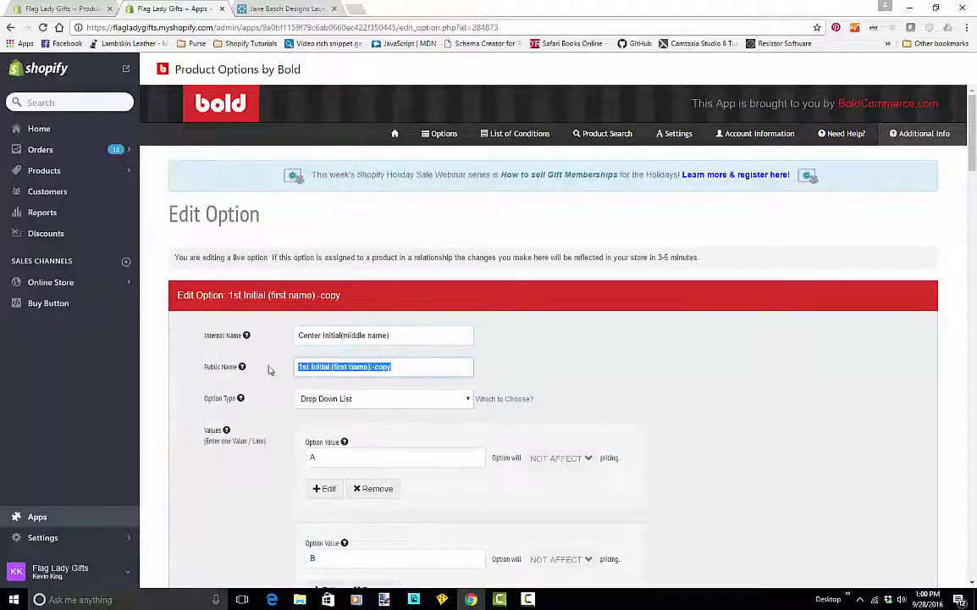
right_click(316, 366)
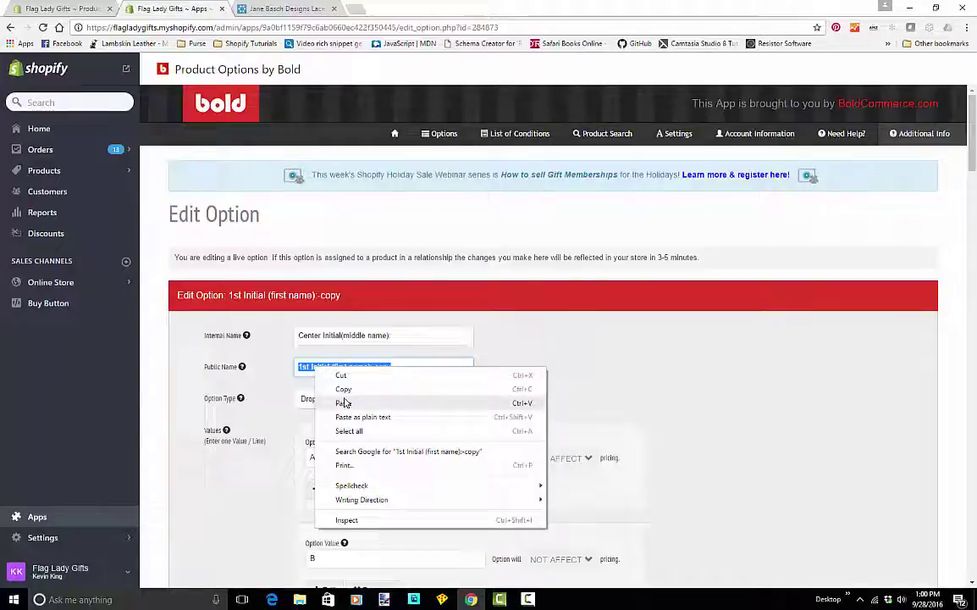
click(343, 403)
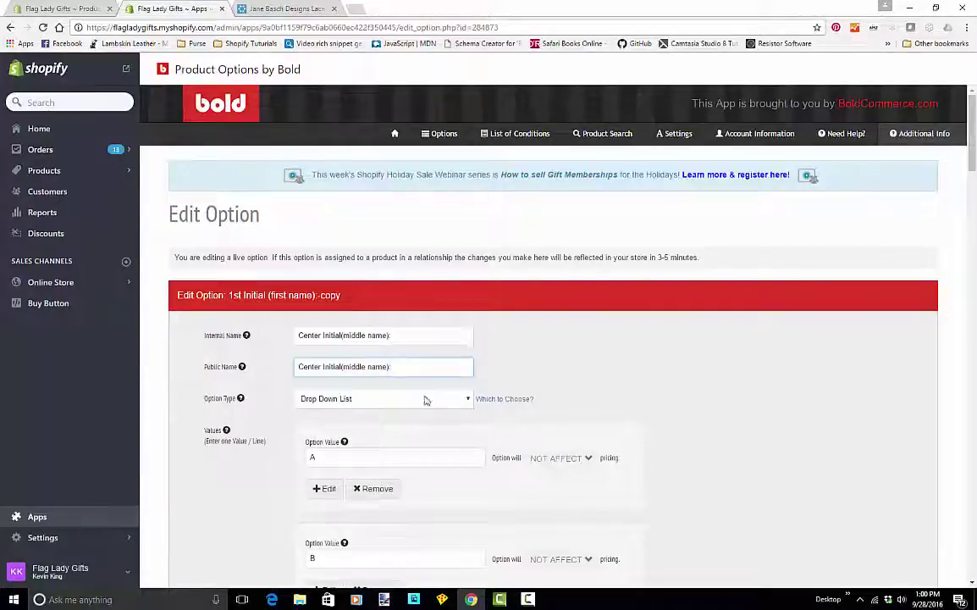
scroll(565, 393, down, 13)
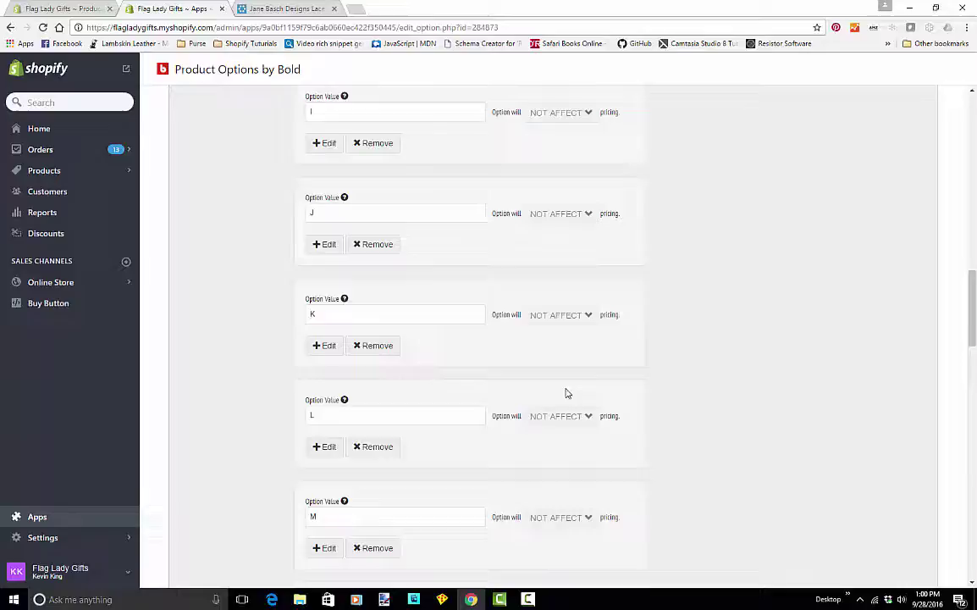
scroll(855, 455, down, 15)
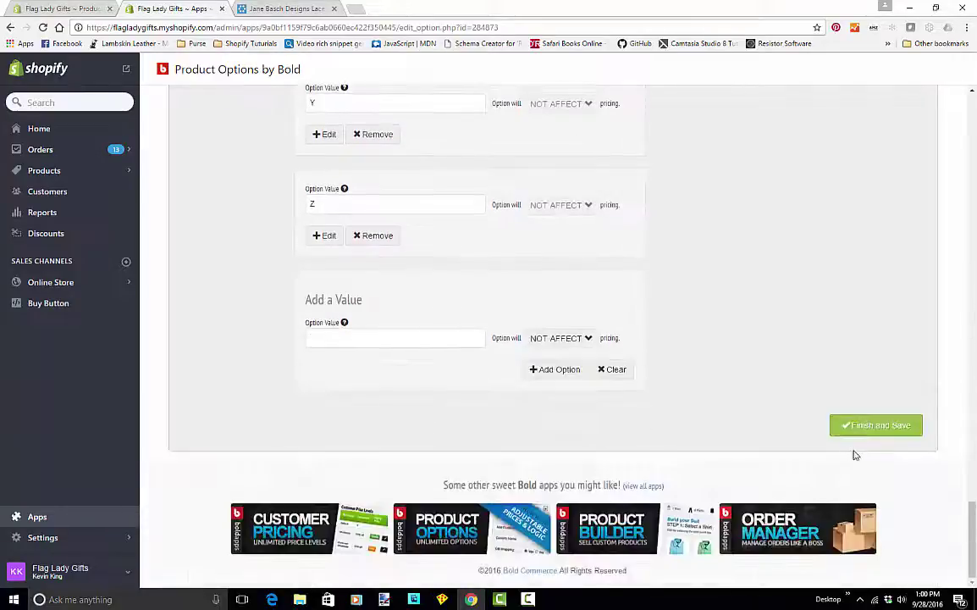
click(858, 434)
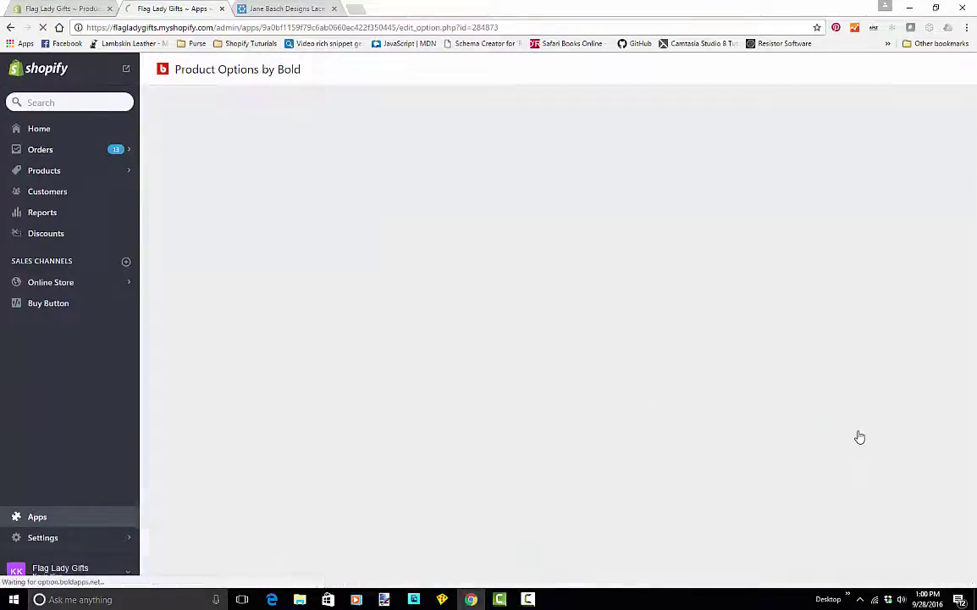
scroll(820, 398, down, 2)
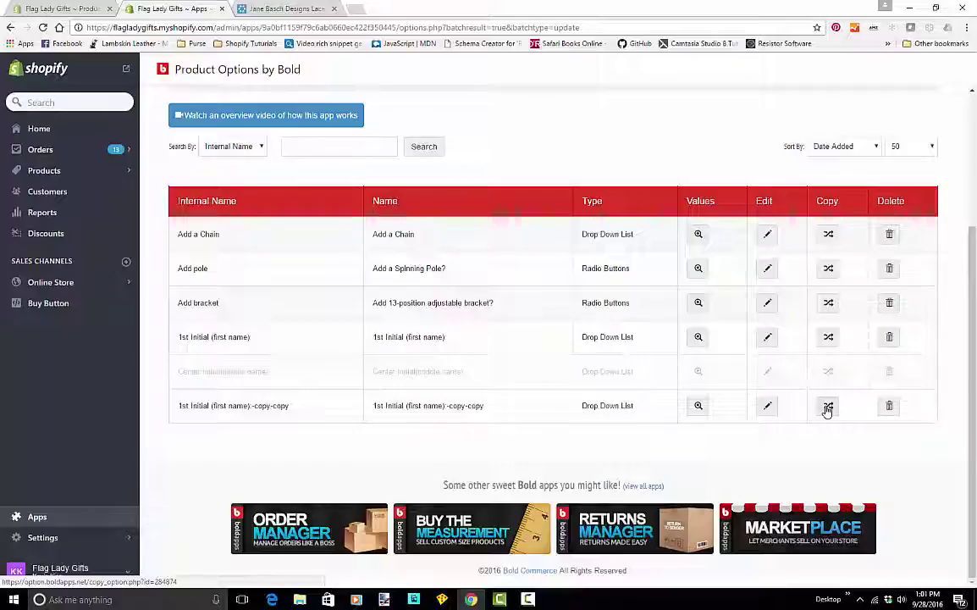
Step: Rename the -copy-copy option's internal name to 'Last Initial (last name)' and save
click(768, 408)
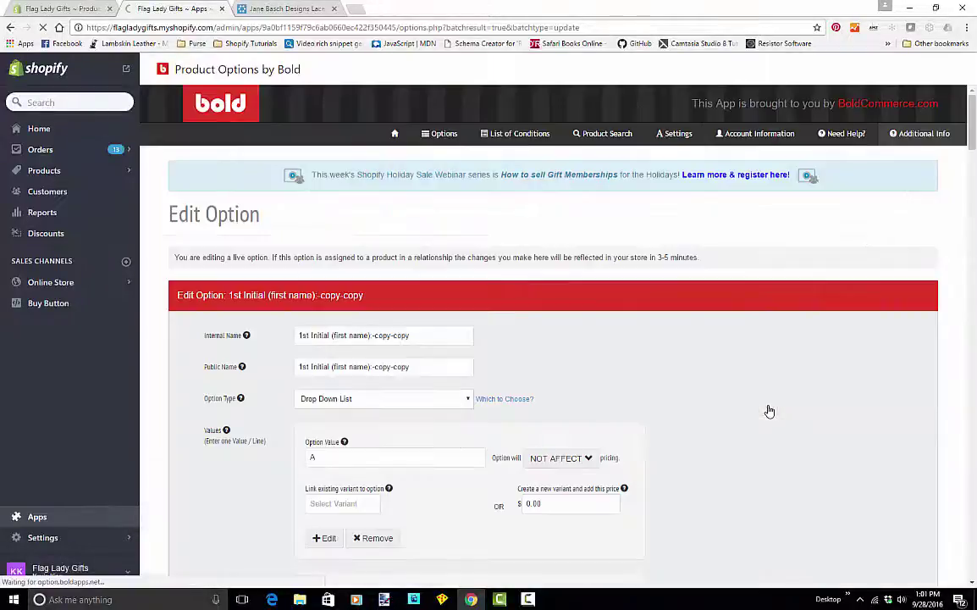
scroll(606, 399, down, 3)
scroll(606, 398, up, 3)
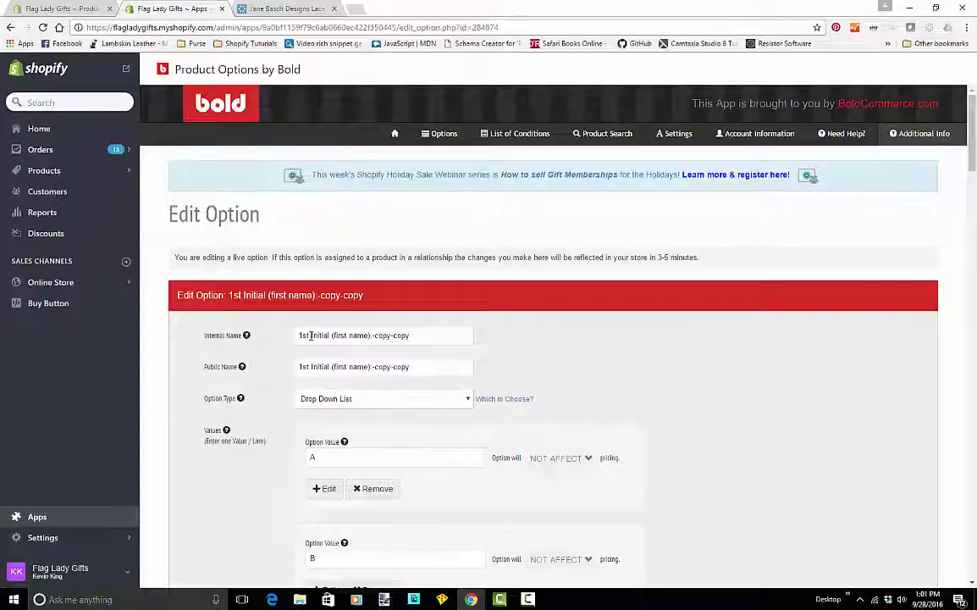
drag(311, 335, 252, 323)
text(Last)
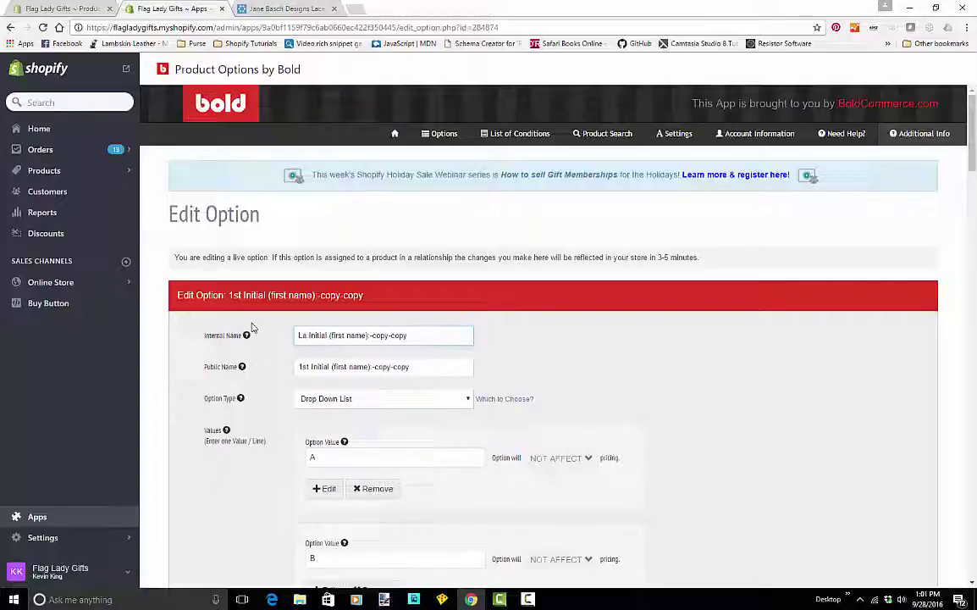
scroll(746, 356, down, 20)
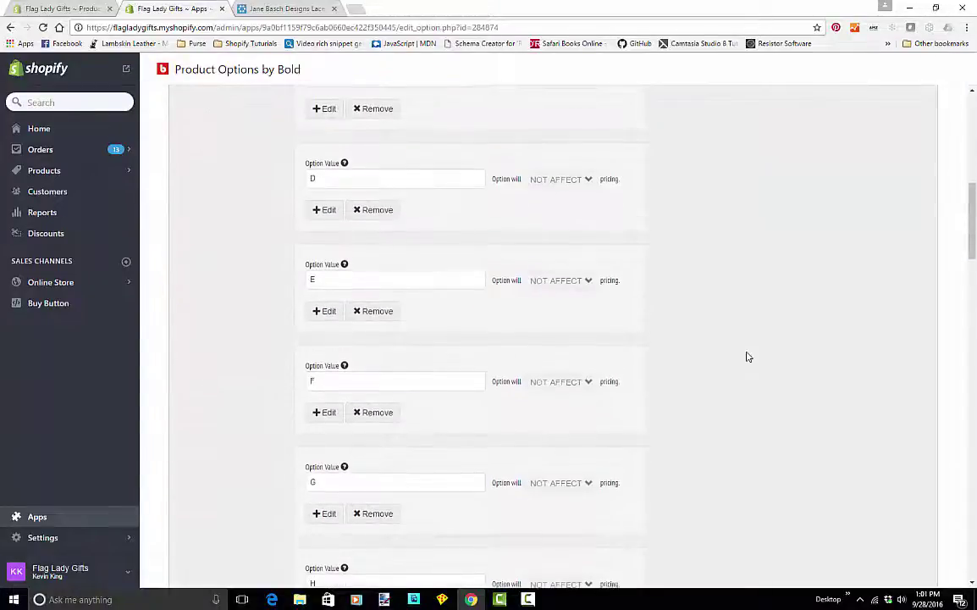
scroll(746, 355, down, 10)
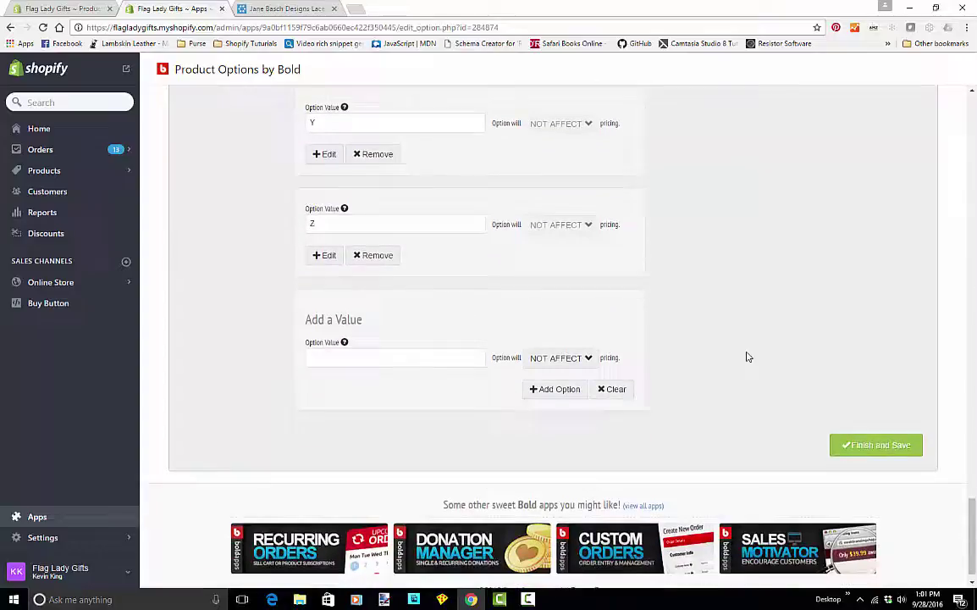
click(864, 426)
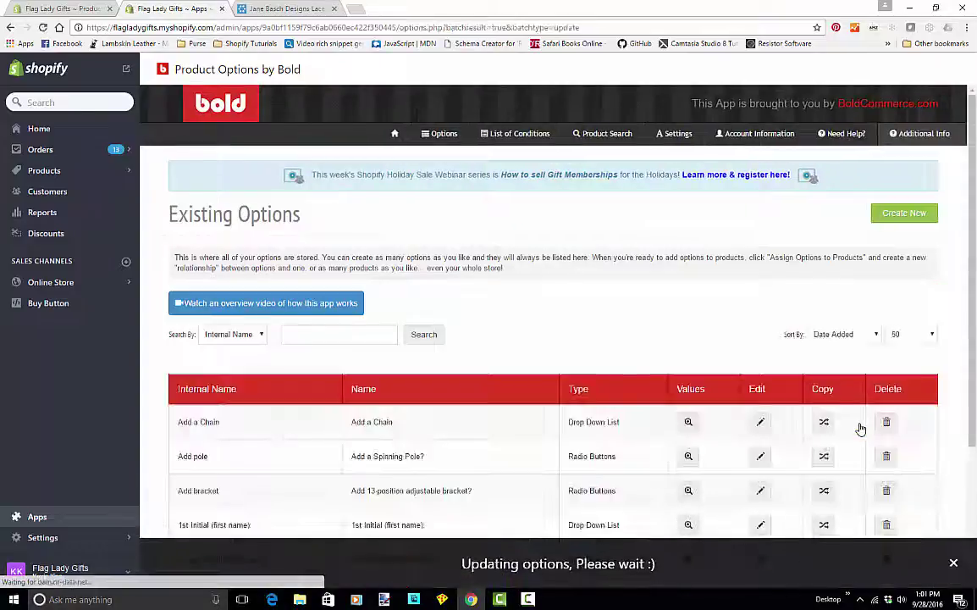
scroll(677, 348, down, 3)
scroll(677, 349, down, 1)
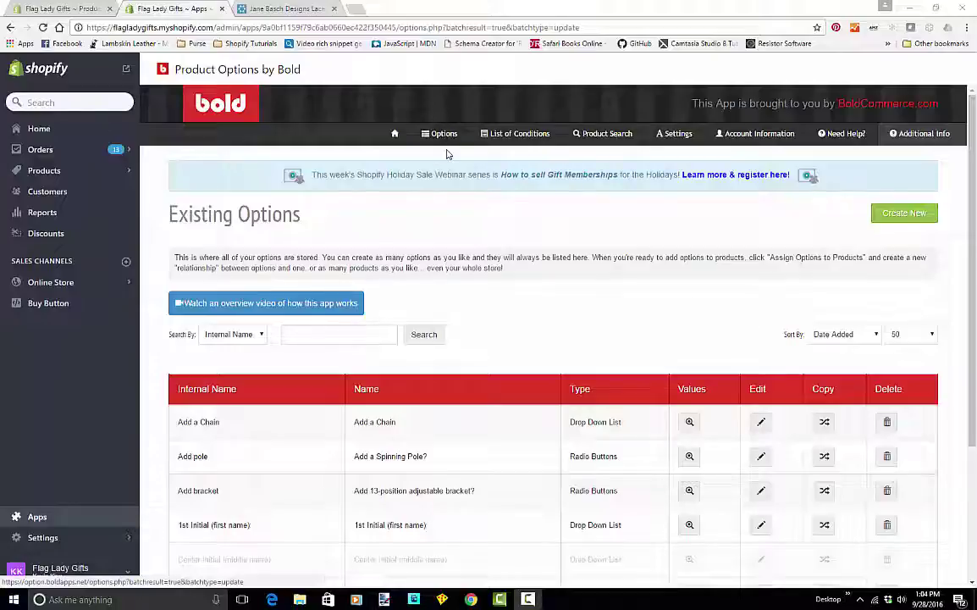
Step: Create a new product relationship with internal name '3 Letter Monogram'
click(396, 137)
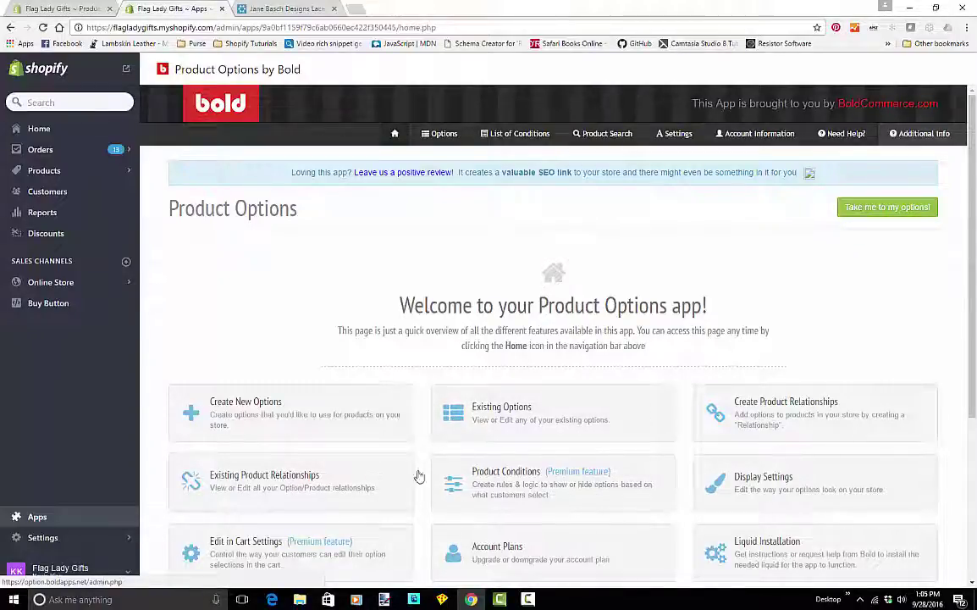
click(767, 410)
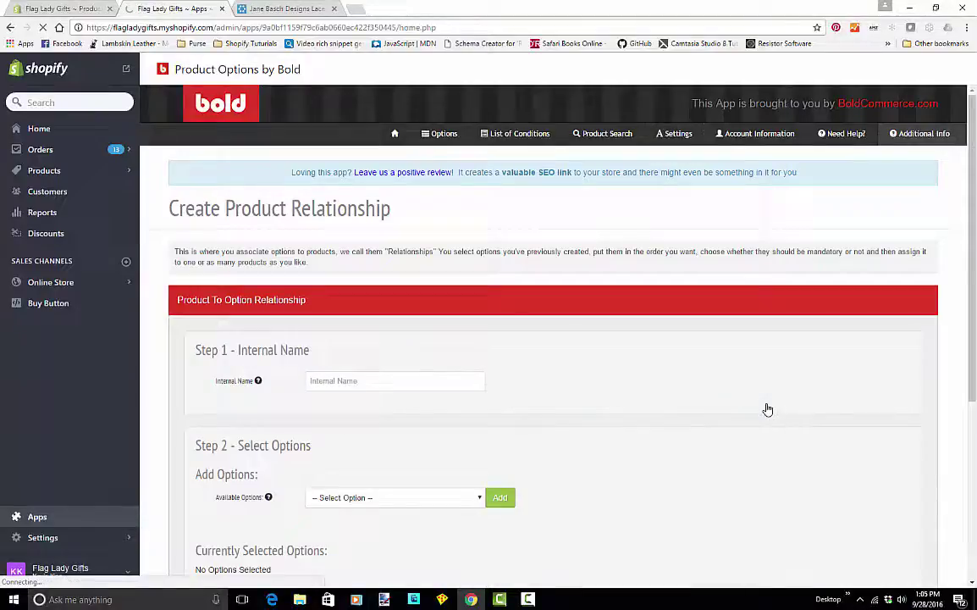
click(418, 383)
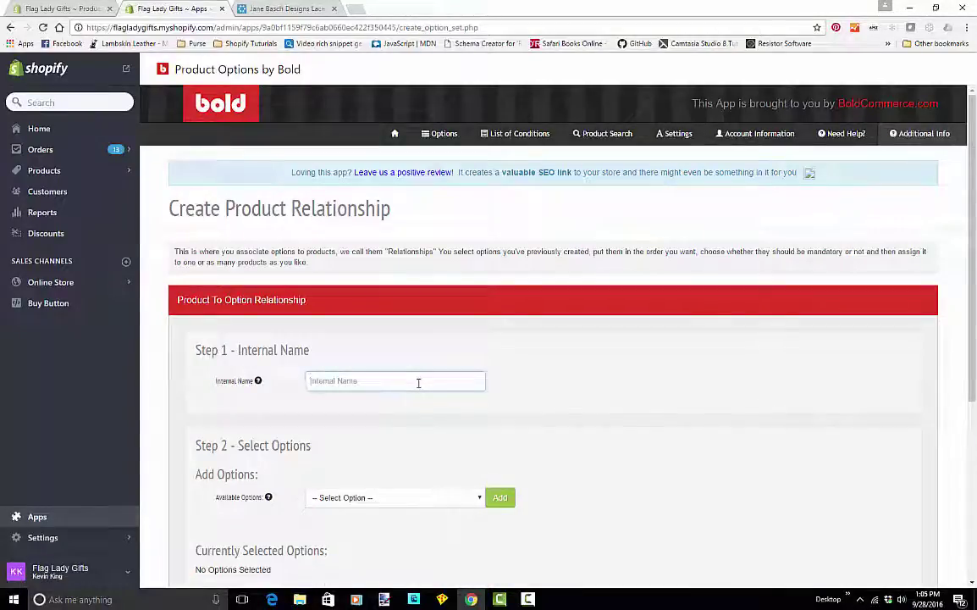
text(Monograms)
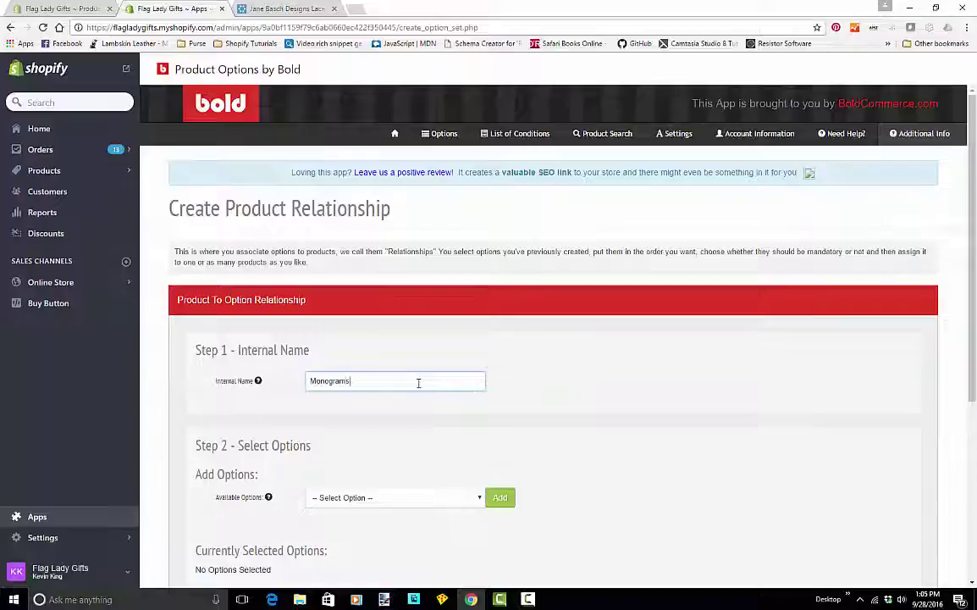
key(Home)
text(3 Letter)
Step: Select 1st Initial (first name), Center Initial (middle name) and Last Initial (last name) as relationship options
scroll(399, 406, down, 2)
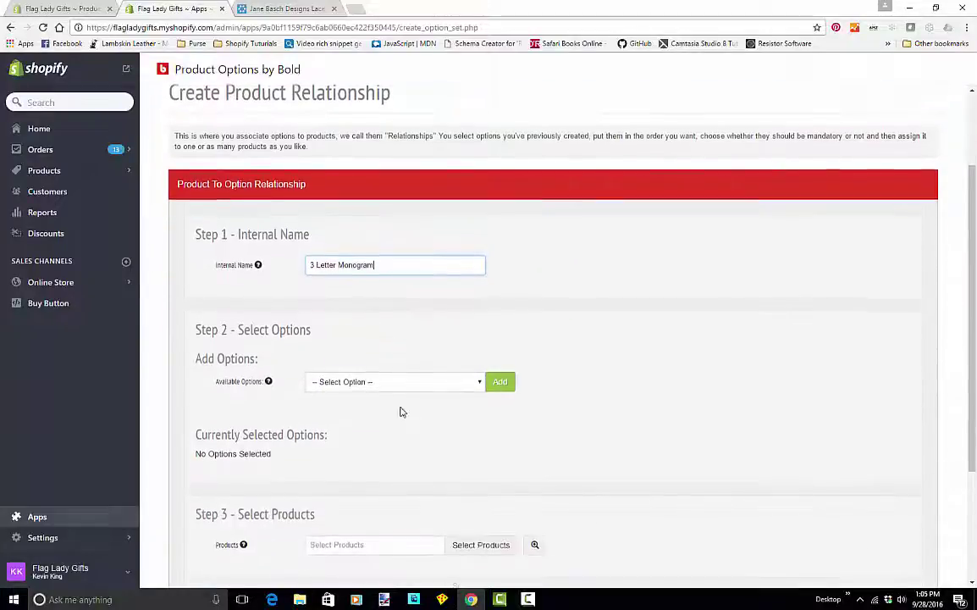
click(462, 382)
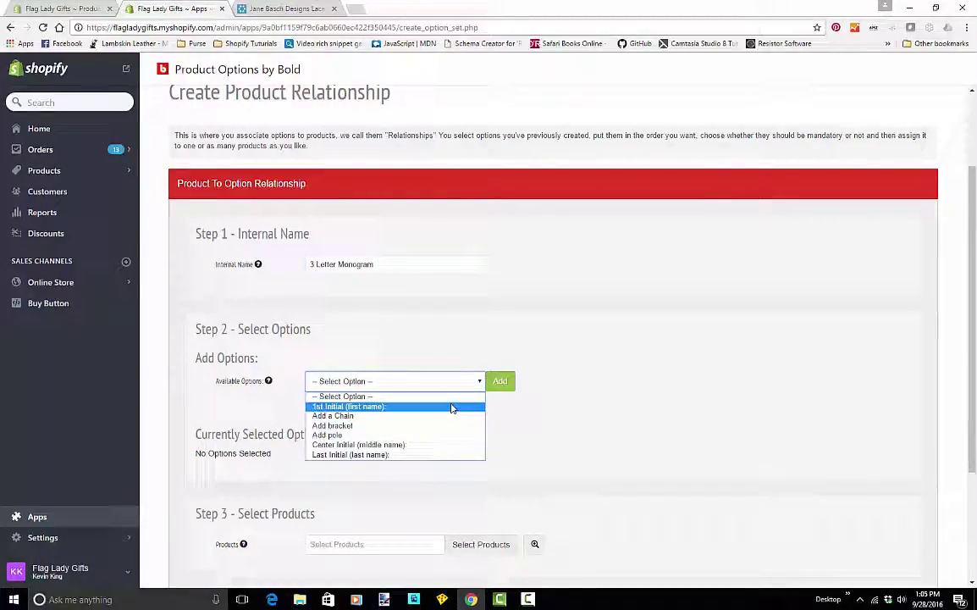
click(451, 408)
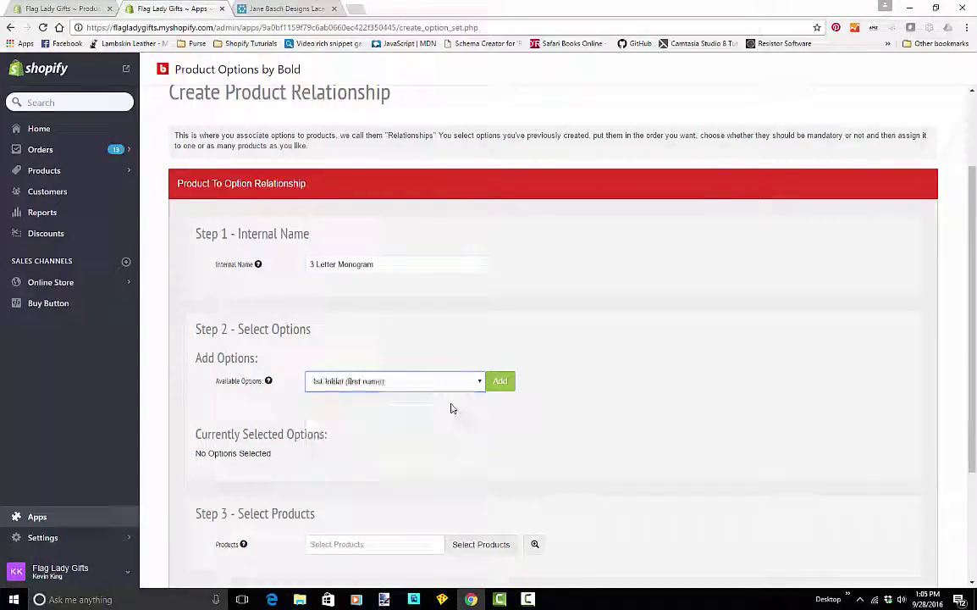
click(501, 386)
scroll(414, 462, down, 2)
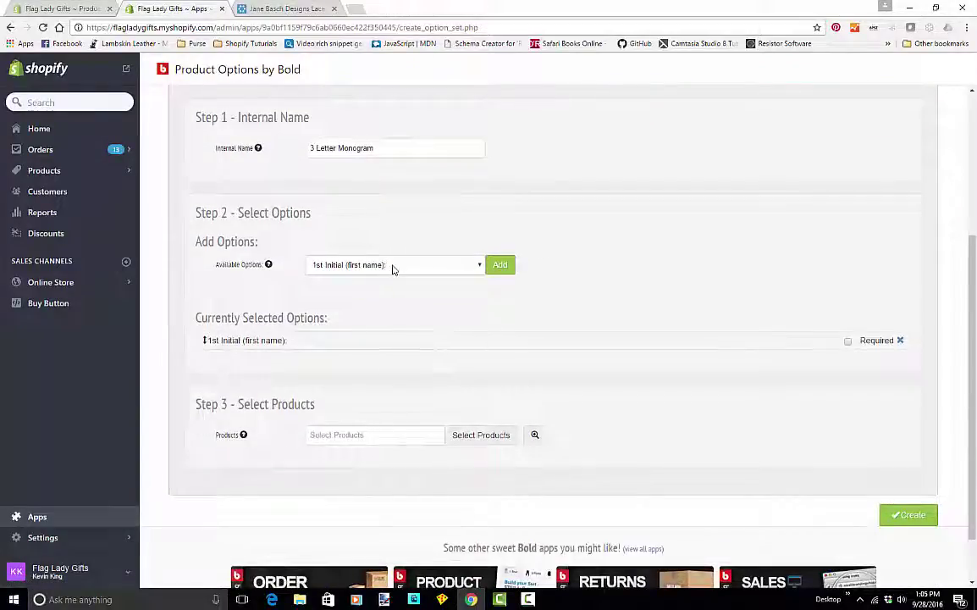
click(451, 268)
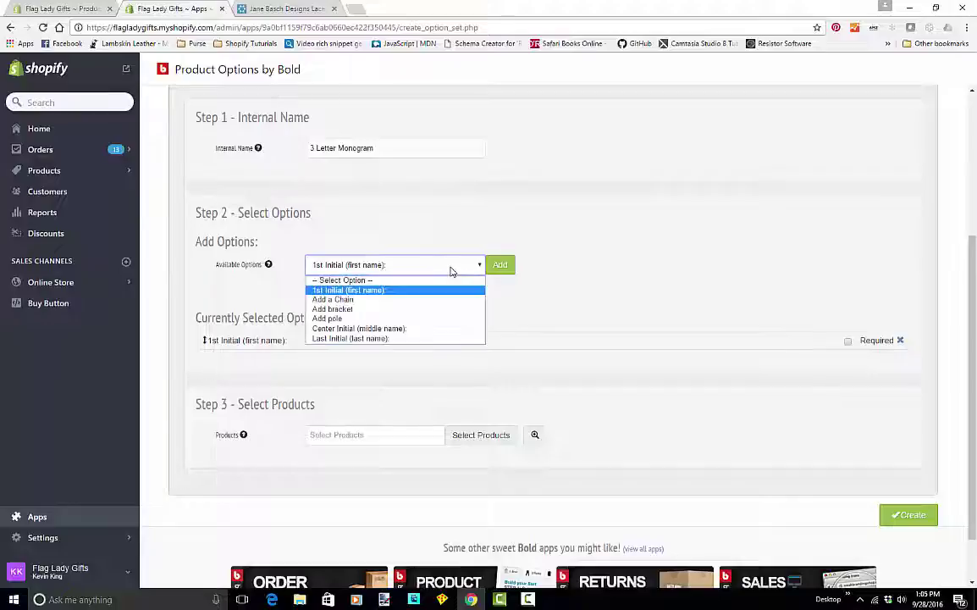
click(392, 329)
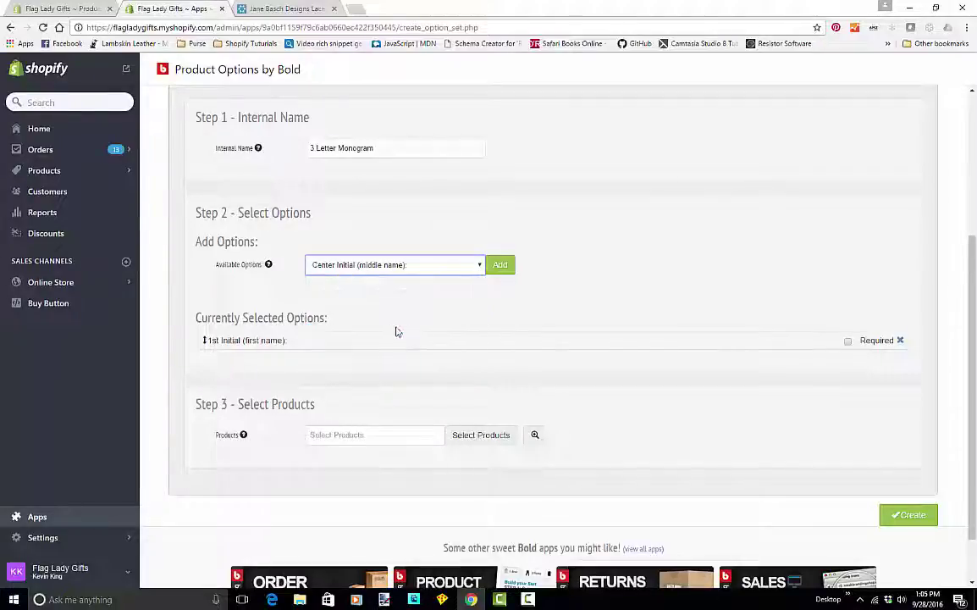
click(495, 266)
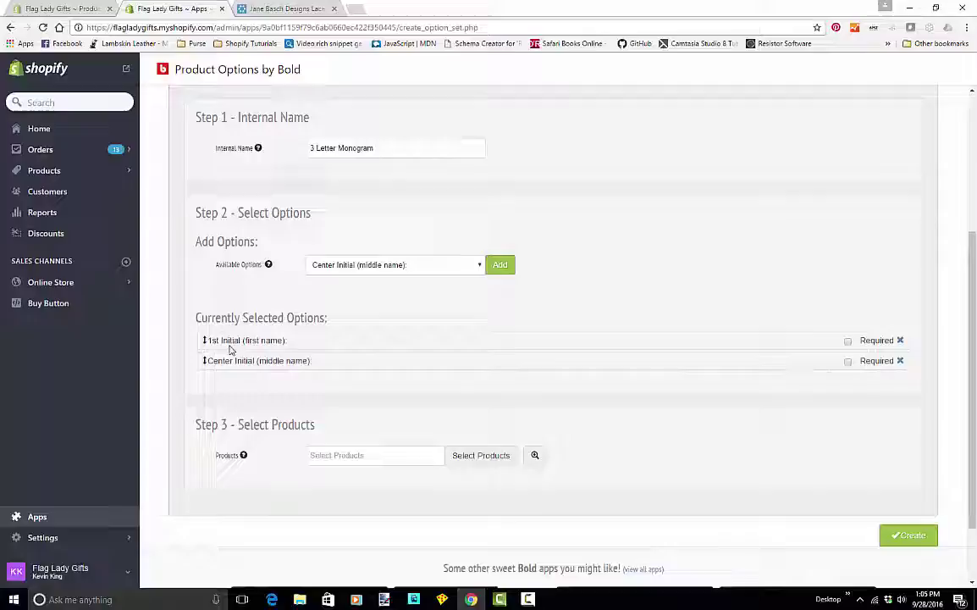
click(464, 265)
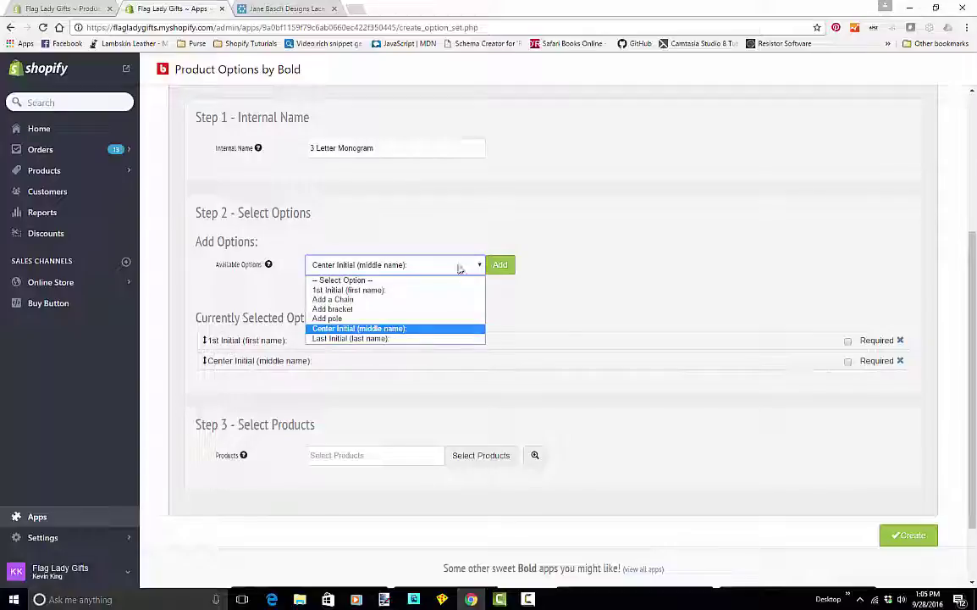
click(414, 339)
click(500, 265)
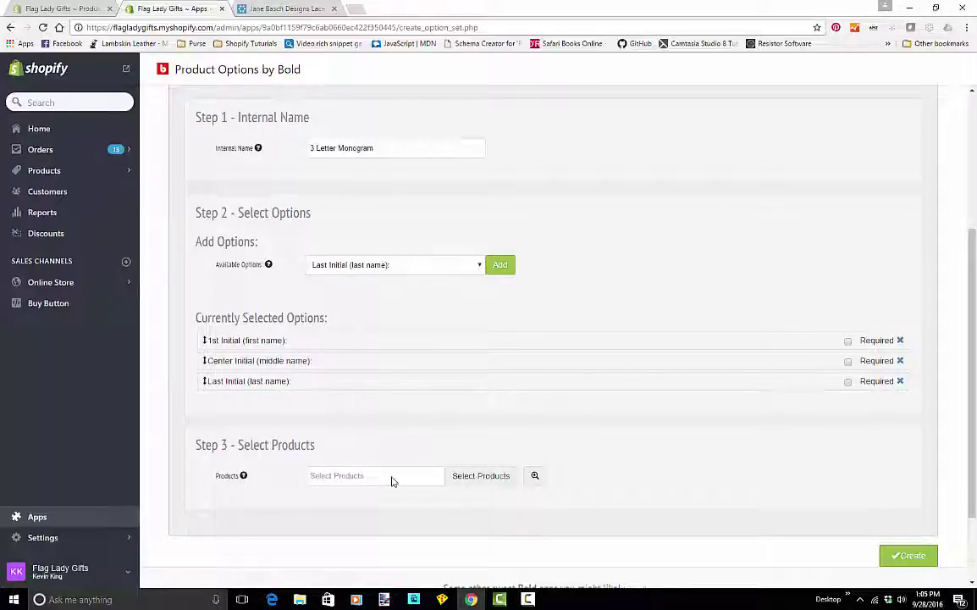
Step: Search Bold's product picker by the Jane Basch Monogram Jewelry smart collection, then view the storefront necklace page
click(474, 482)
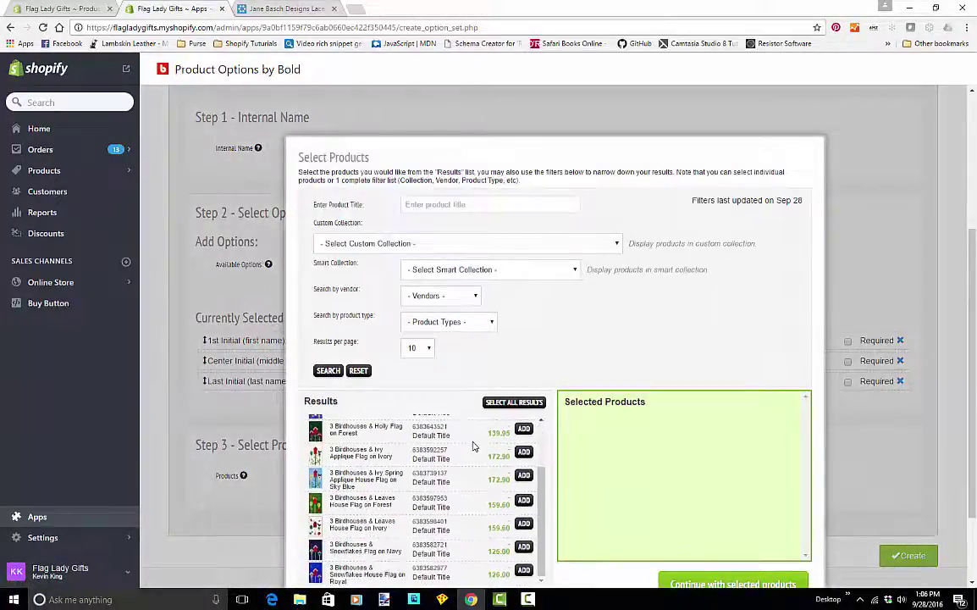
click(534, 270)
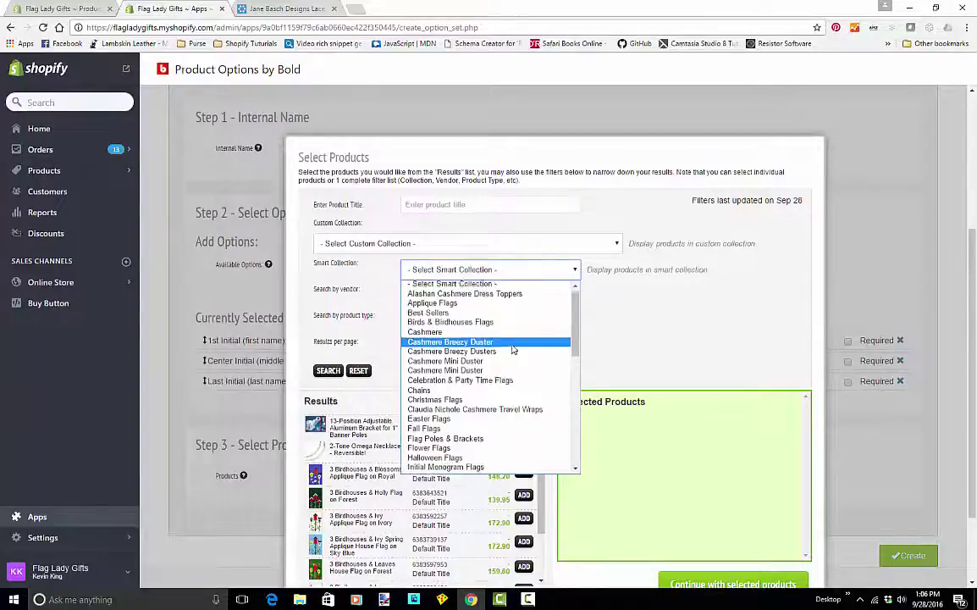
scroll(513, 349, down, 5)
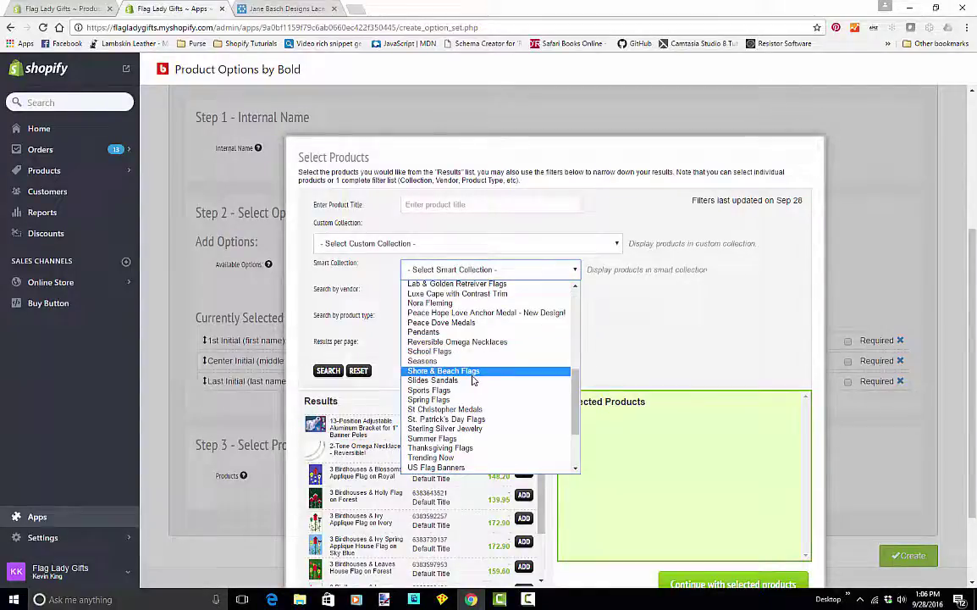
scroll(483, 375, up, 3)
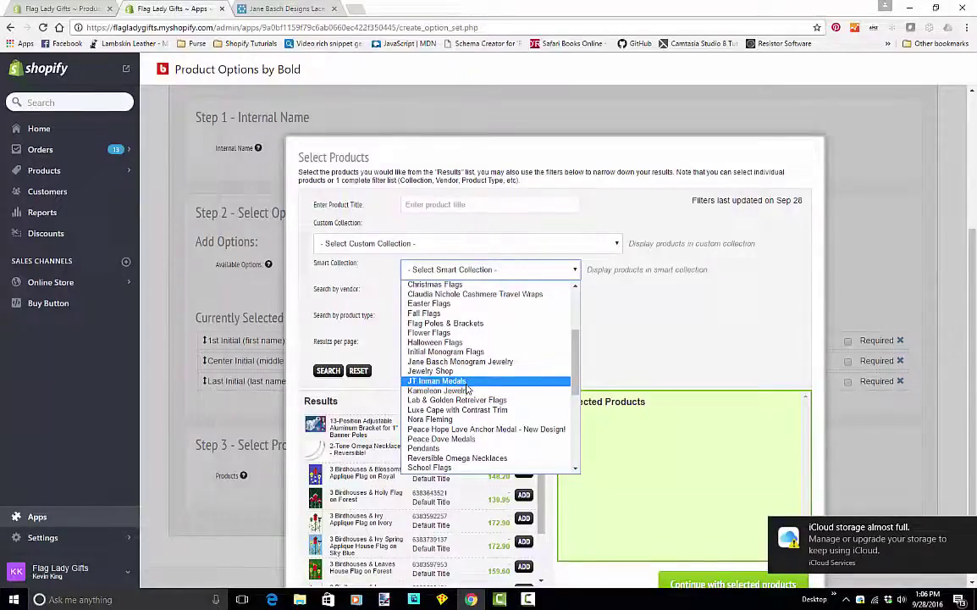
click(466, 362)
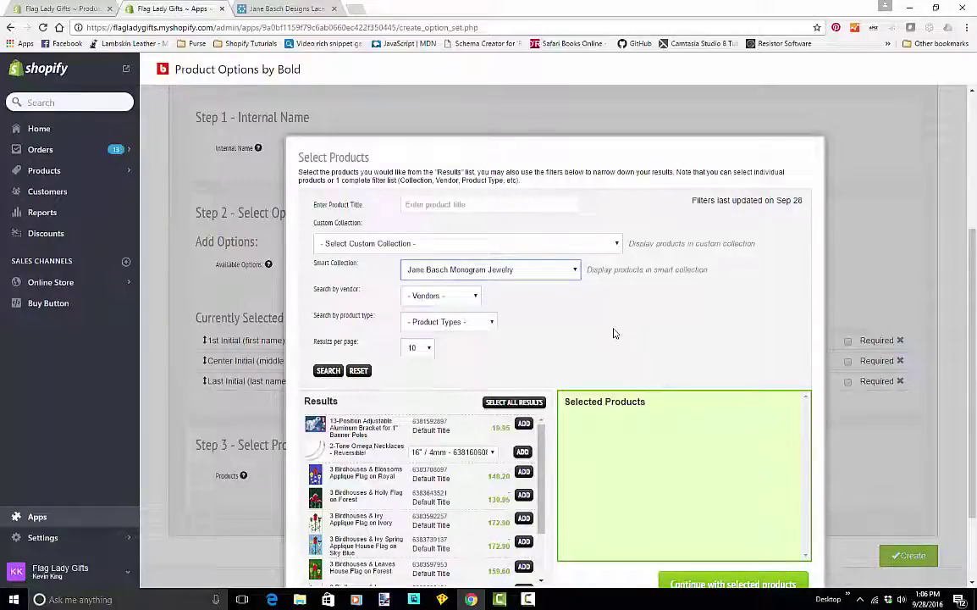
click(329, 372)
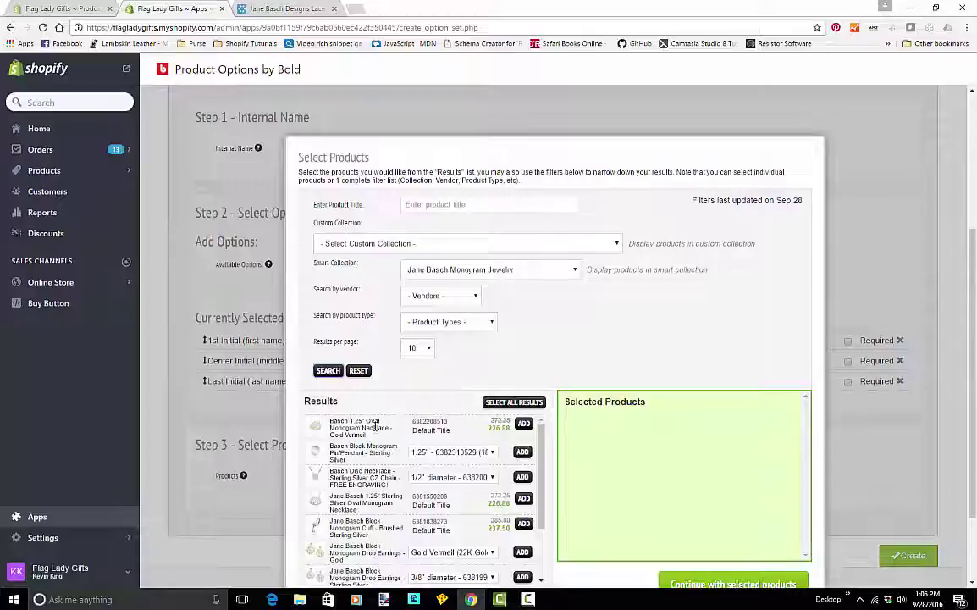
click(261, 9)
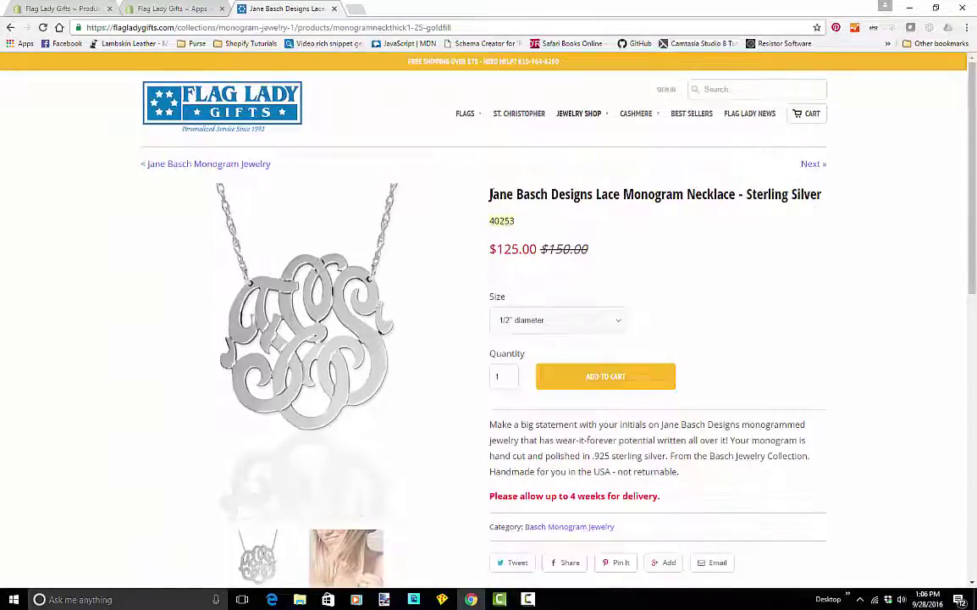
Step: Copy the Lace Monogram Necklace's full product title from the storefront page
drag(490, 194, 819, 196)
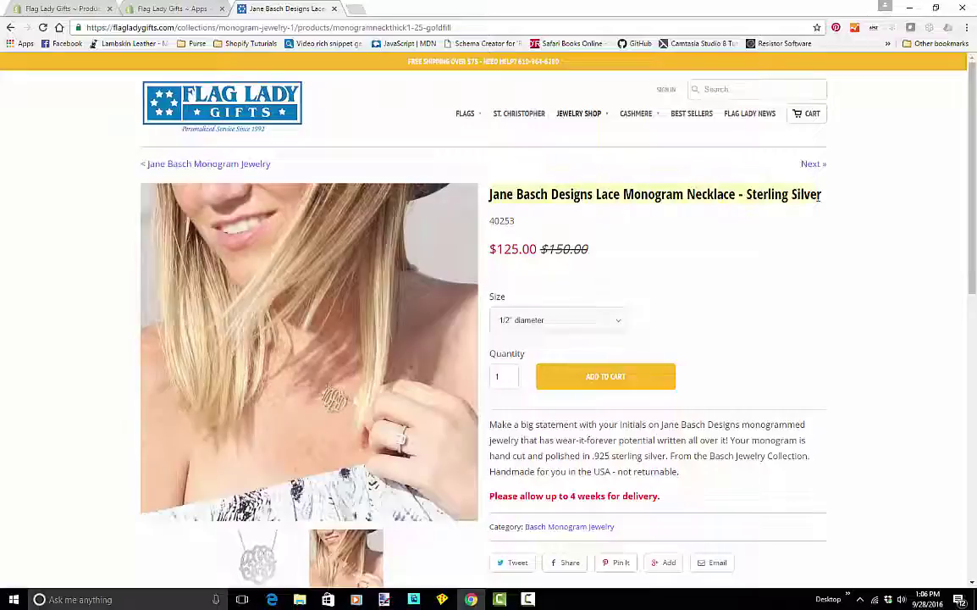
right_click(726, 193)
click(735, 201)
click(180, 8)
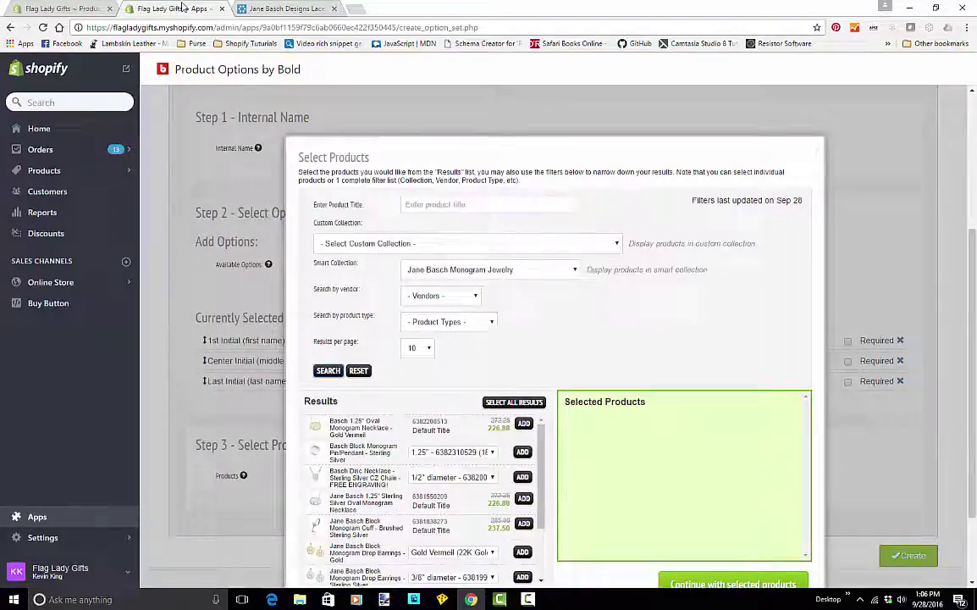
Step: Add the sterling silver and gold vermeil oval monogram necklaces to the selection
scroll(414, 430, down, 1)
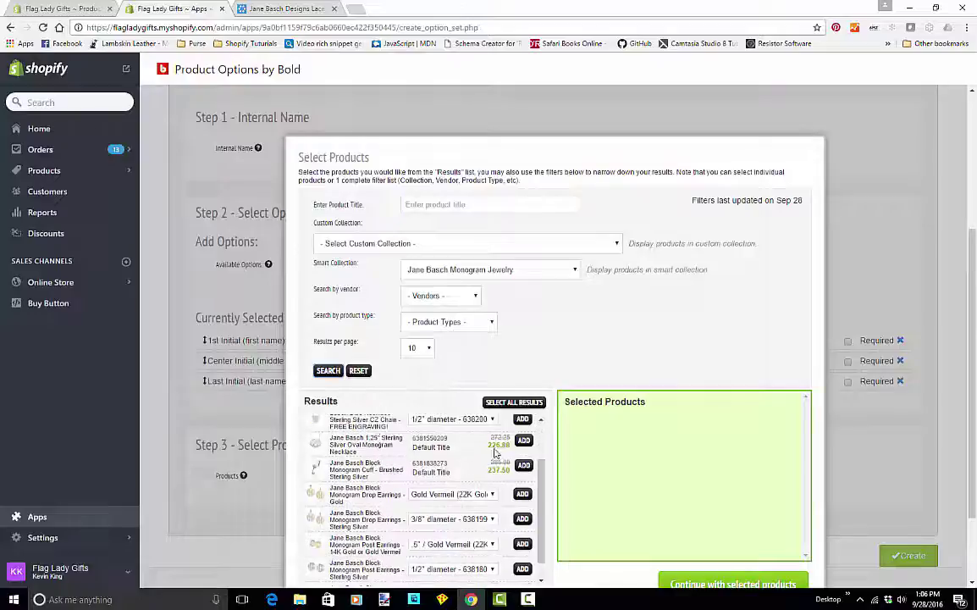
click(524, 443)
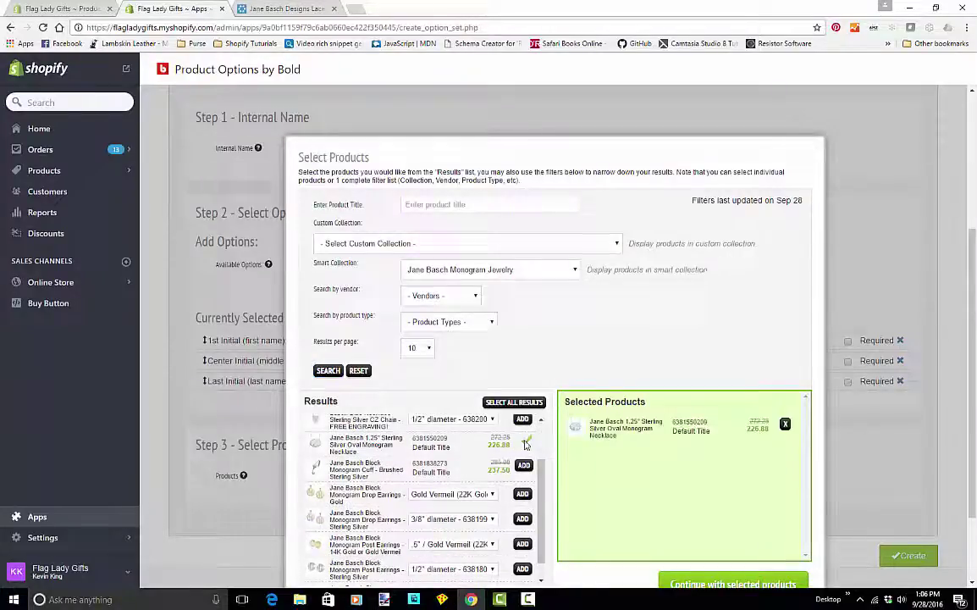
scroll(488, 457, up, 2)
scroll(488, 457, up, 2)
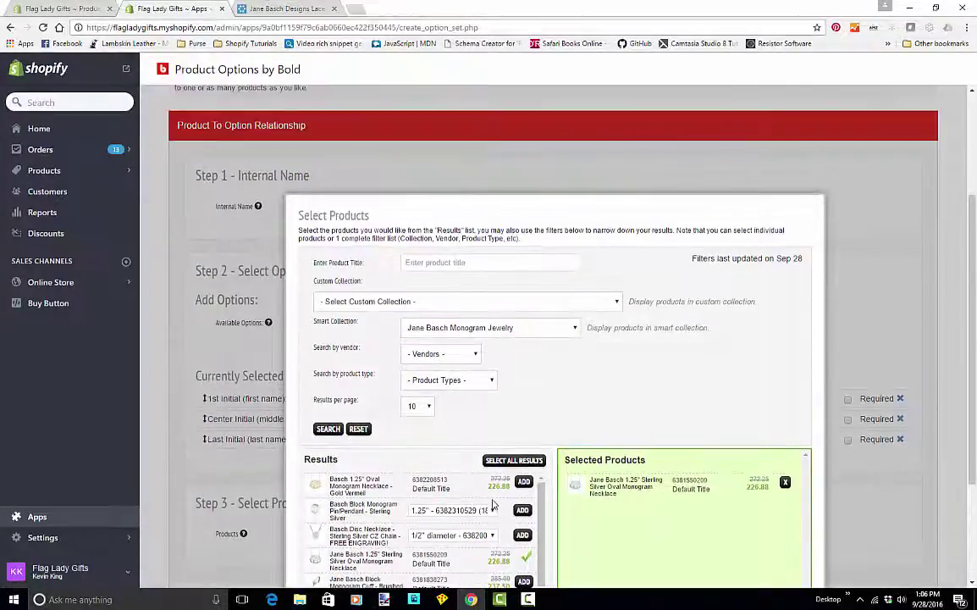
click(524, 483)
scroll(424, 491, down, 5)
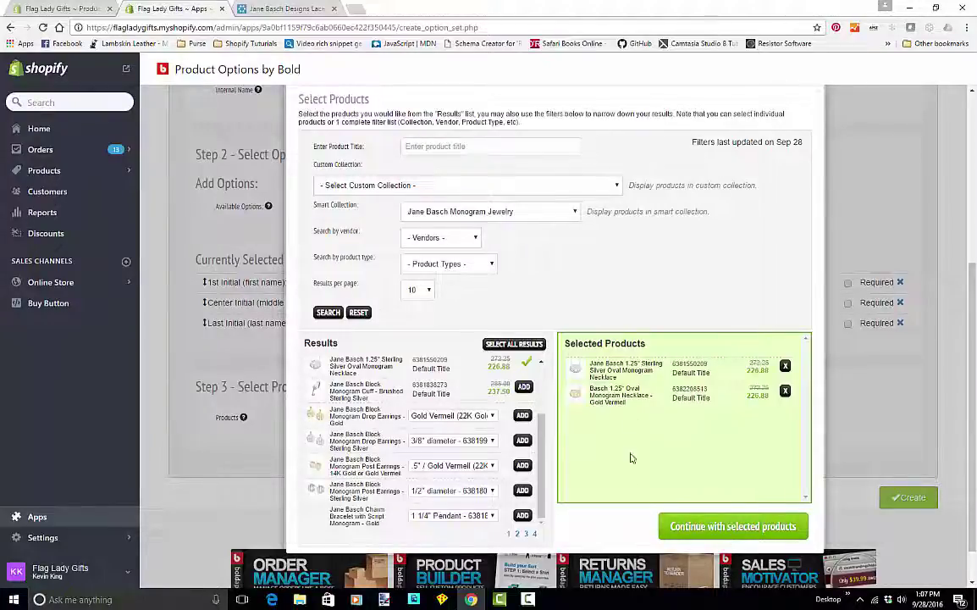
Step: Confirm the selected products and create the 3 Letter Monogram relationship
click(720, 526)
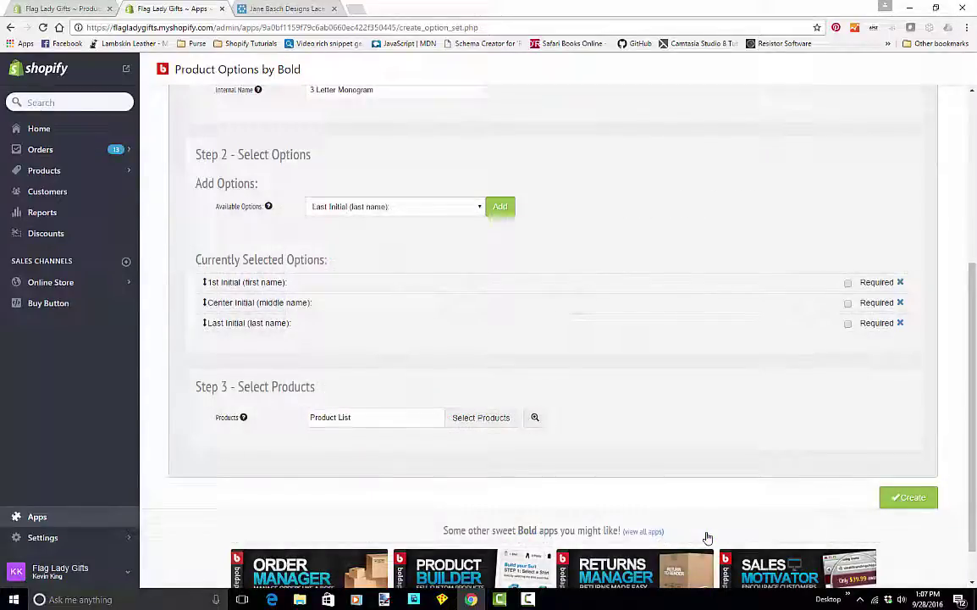
click(910, 499)
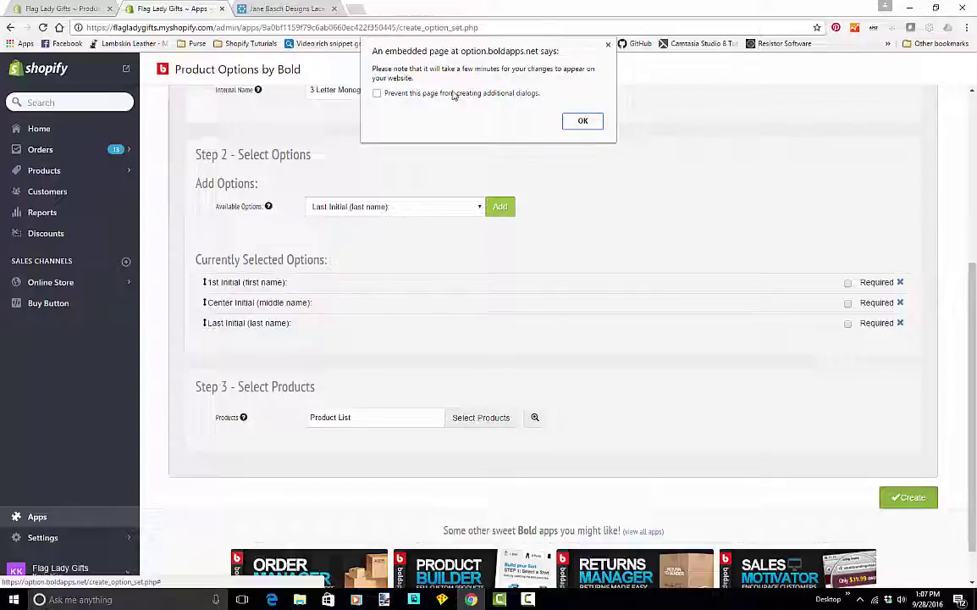
click(584, 122)
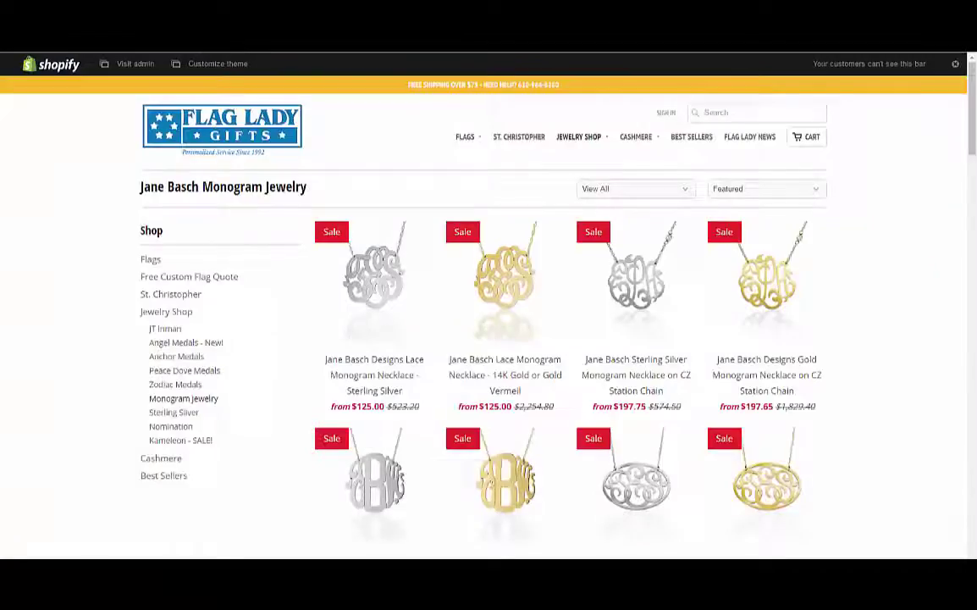
Step: Open the sterling lace monogram necklace page and choose the 3/4" diameter size
click(369, 277)
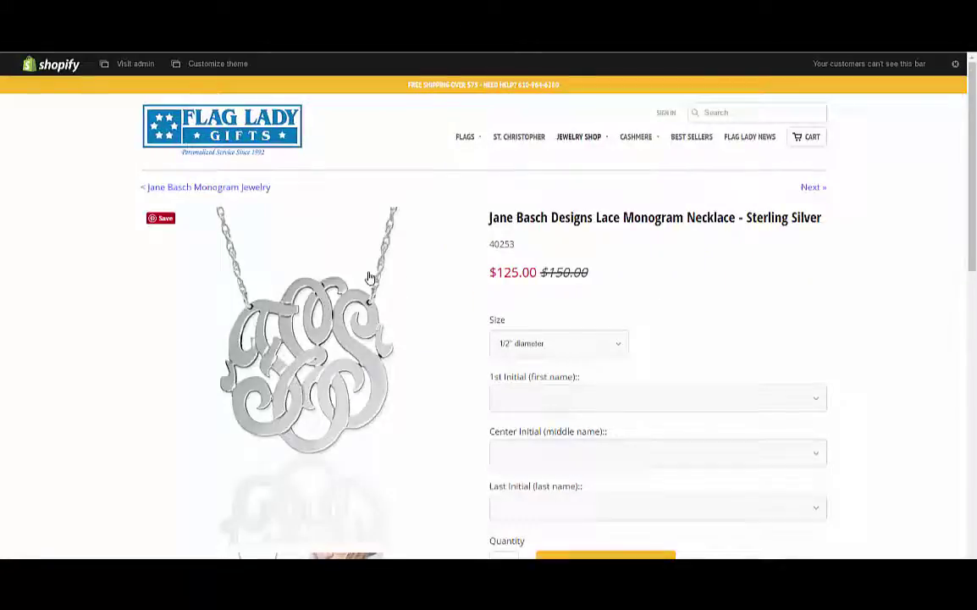
scroll(372, 272, down, 2)
scroll(519, 268, up, 1)
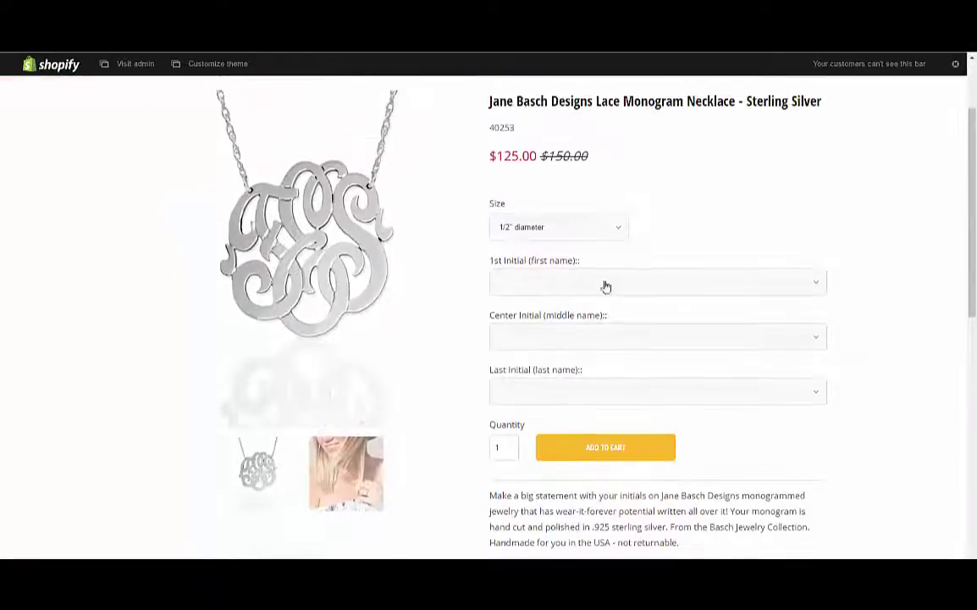
click(550, 236)
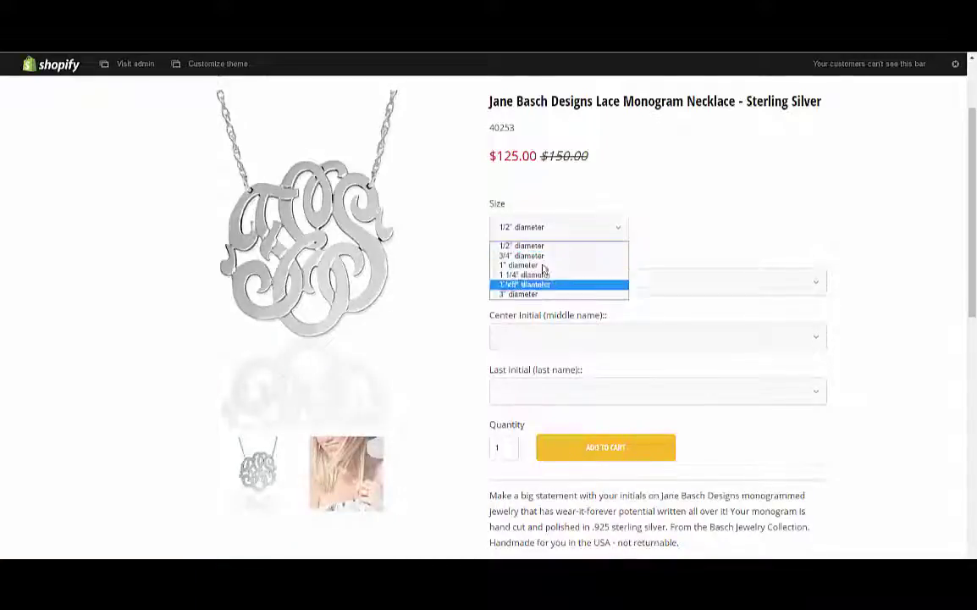
click(543, 266)
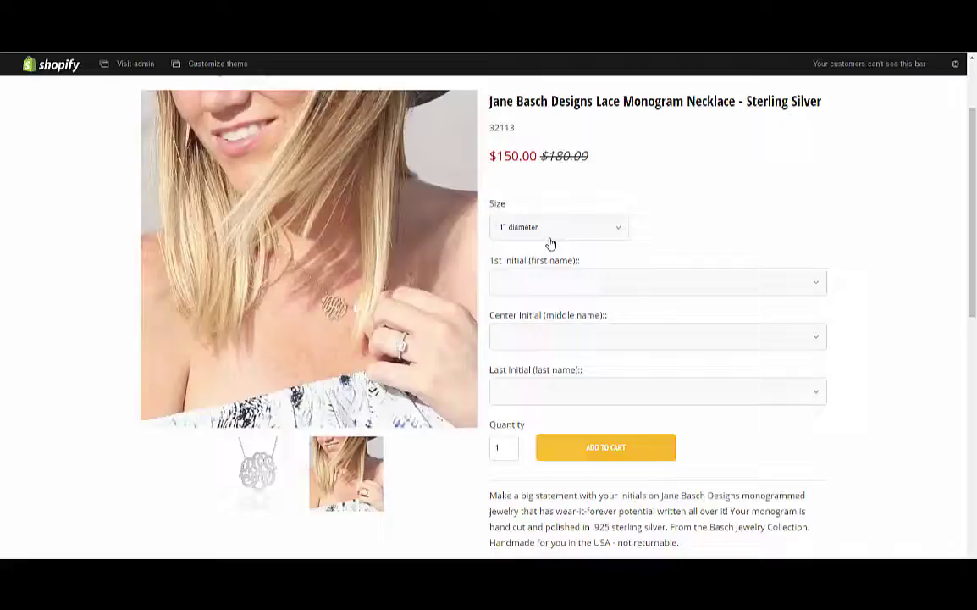
click(551, 237)
click(536, 255)
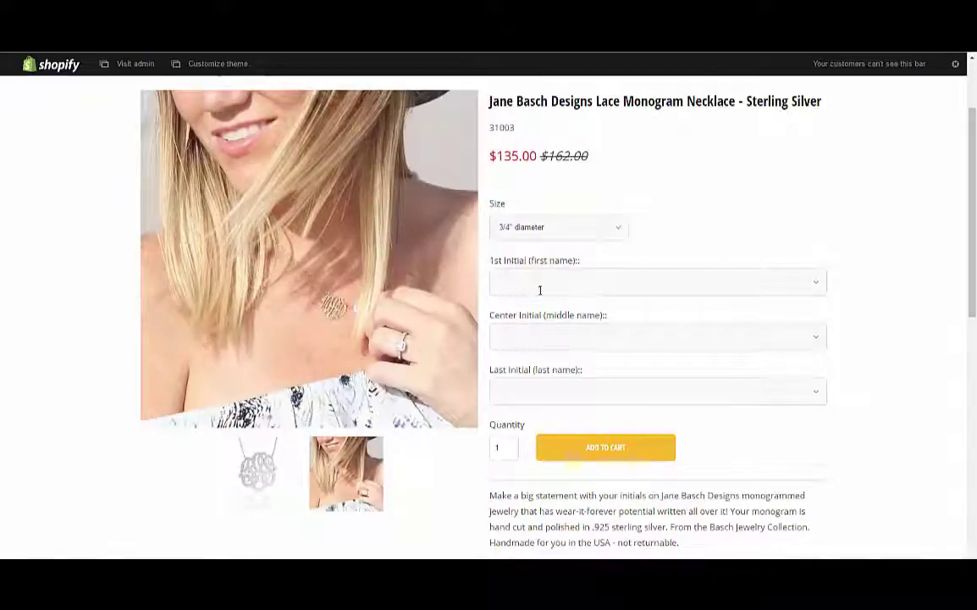
Step: Pick C, C and K as the first, center and last initials
click(538, 291)
click(530, 330)
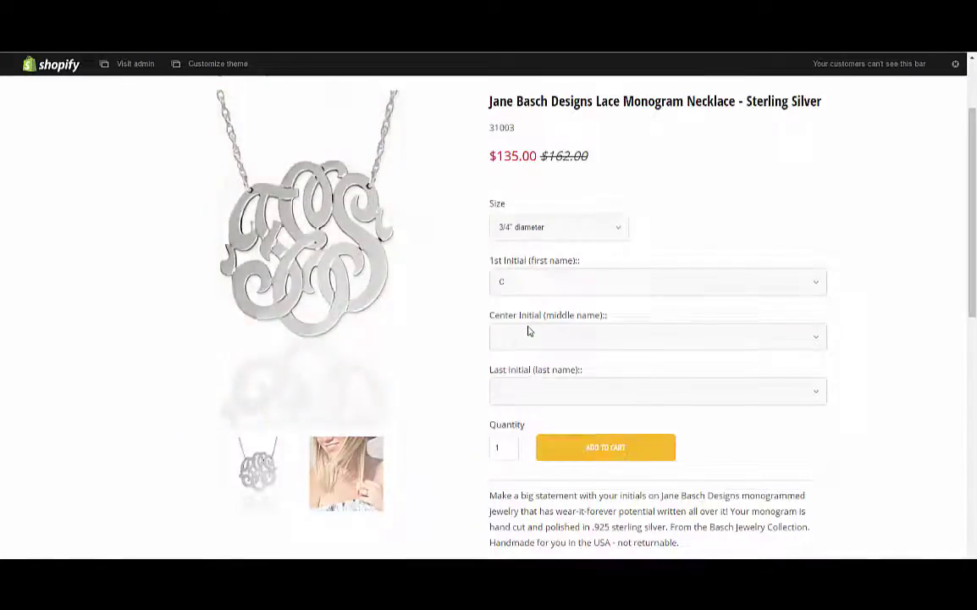
click(536, 339)
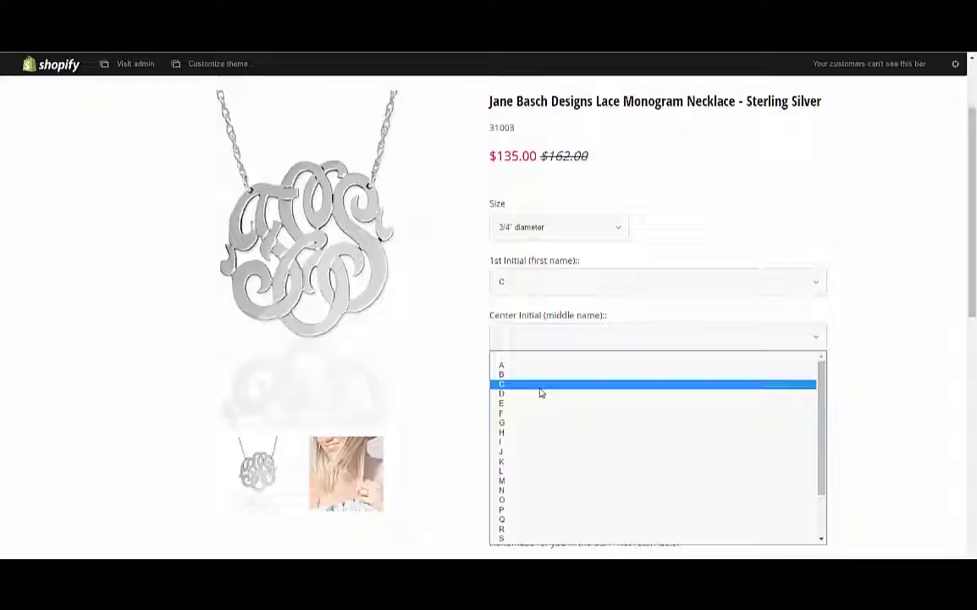
click(534, 385)
click(540, 392)
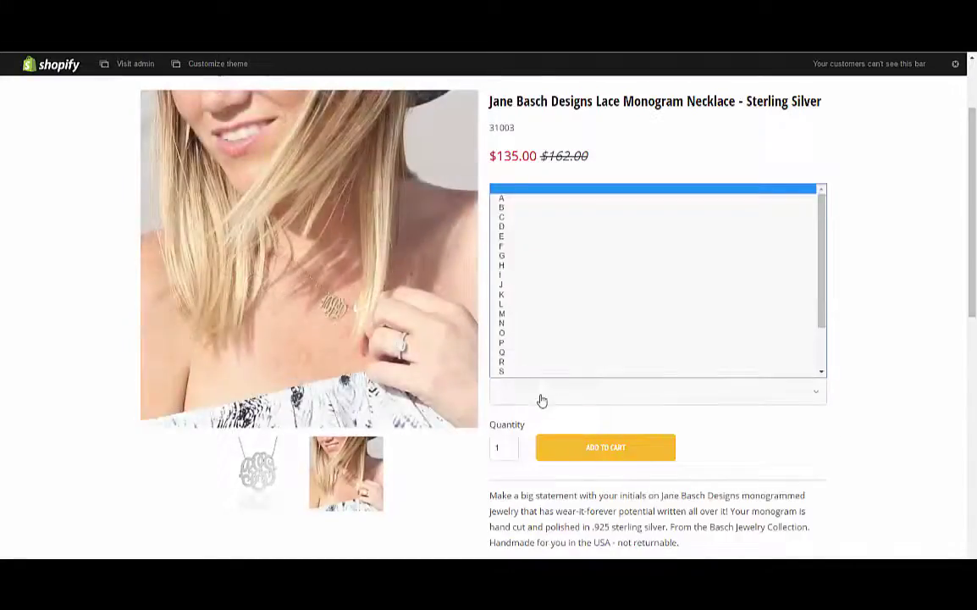
click(518, 296)
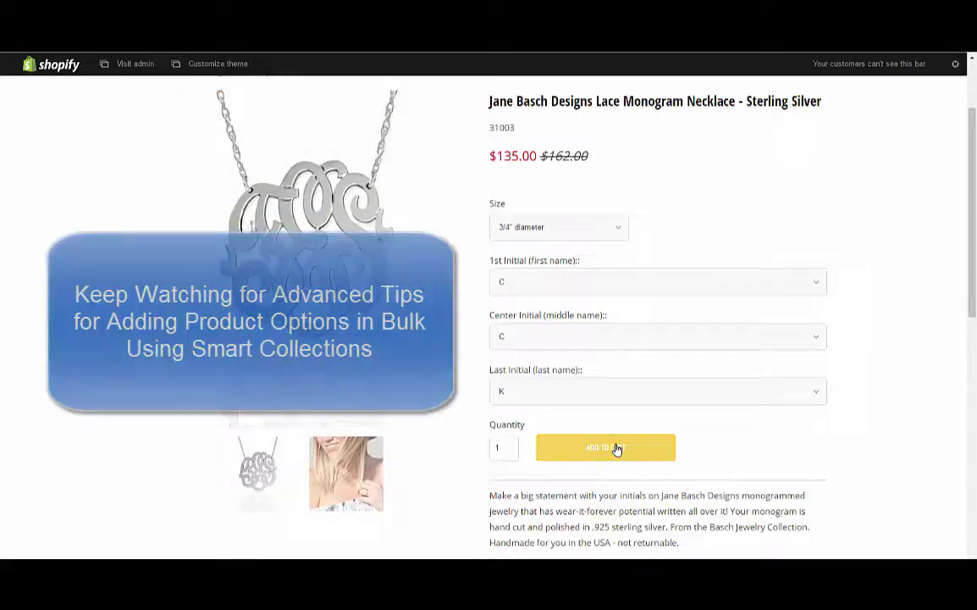
scroll(616, 449, up, 3)
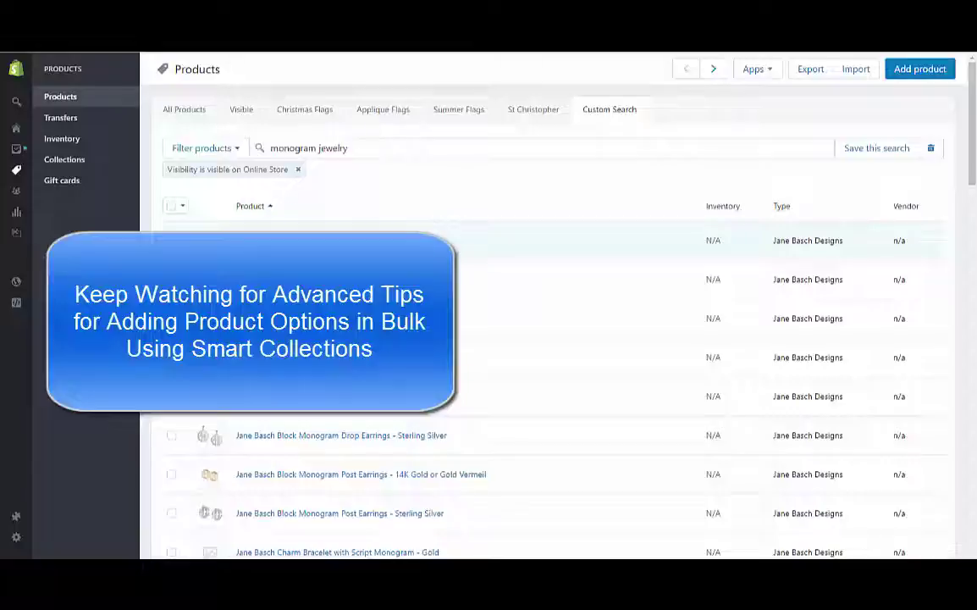
Step: Select both oval monogram necklaces and the Block Monogram Pin/Pendant, leaving out the Block Monogram Cuff
click(171, 241)
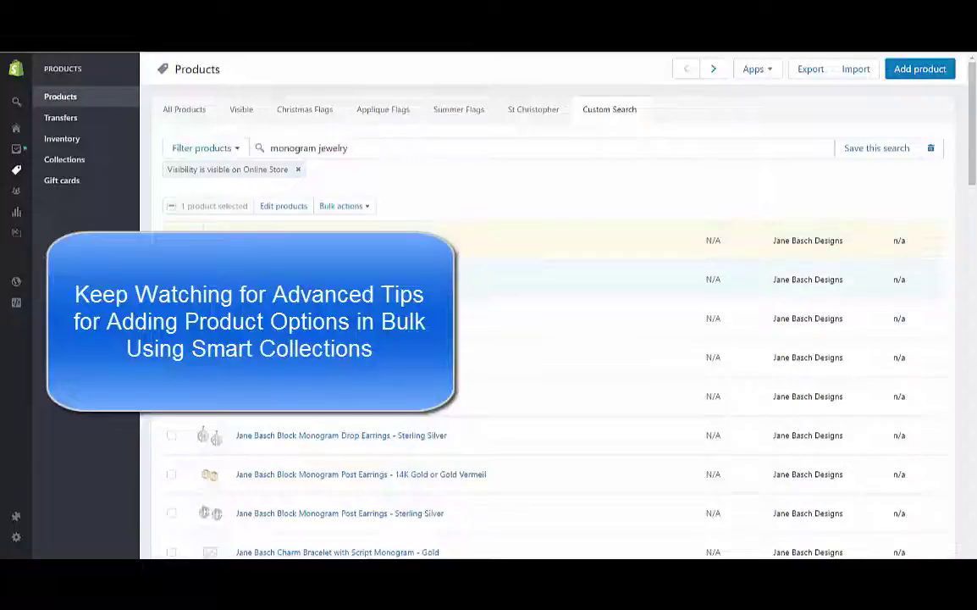
click(172, 319)
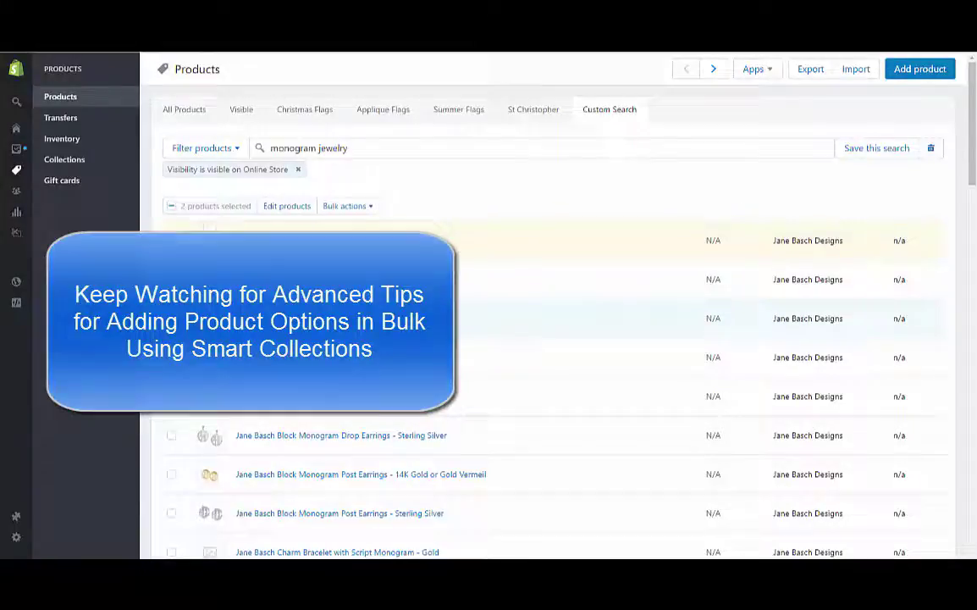
click(171, 281)
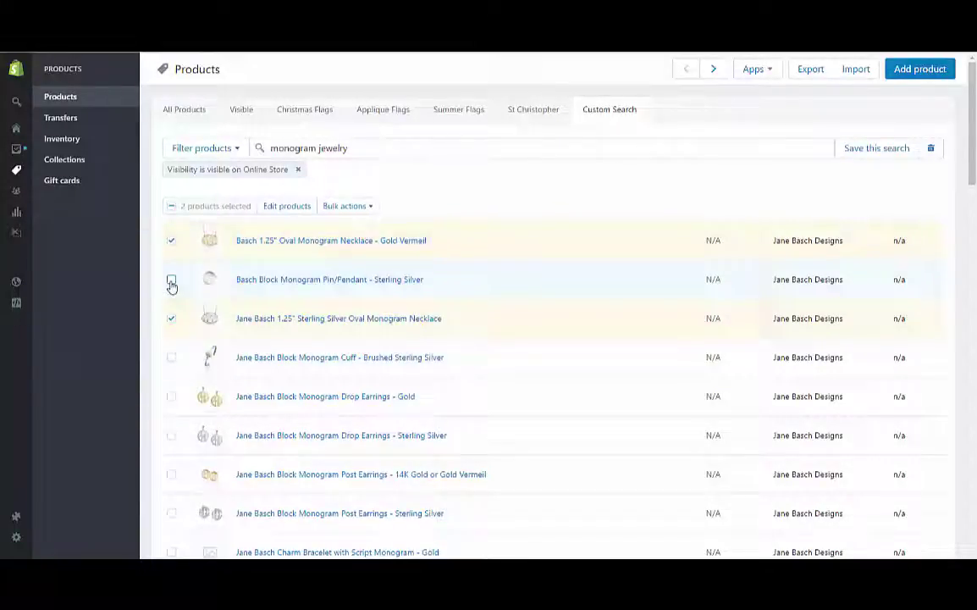
click(172, 359)
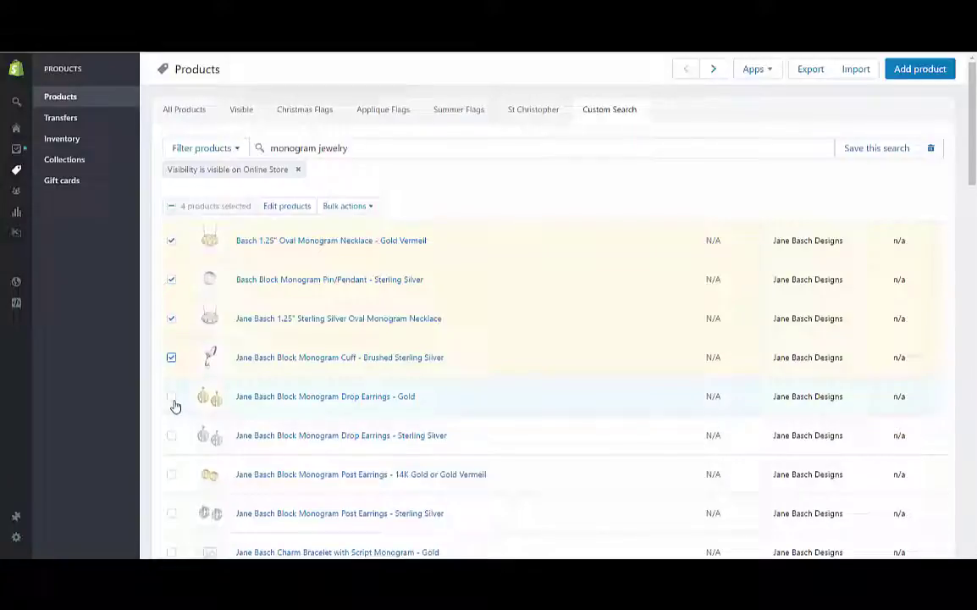
click(171, 357)
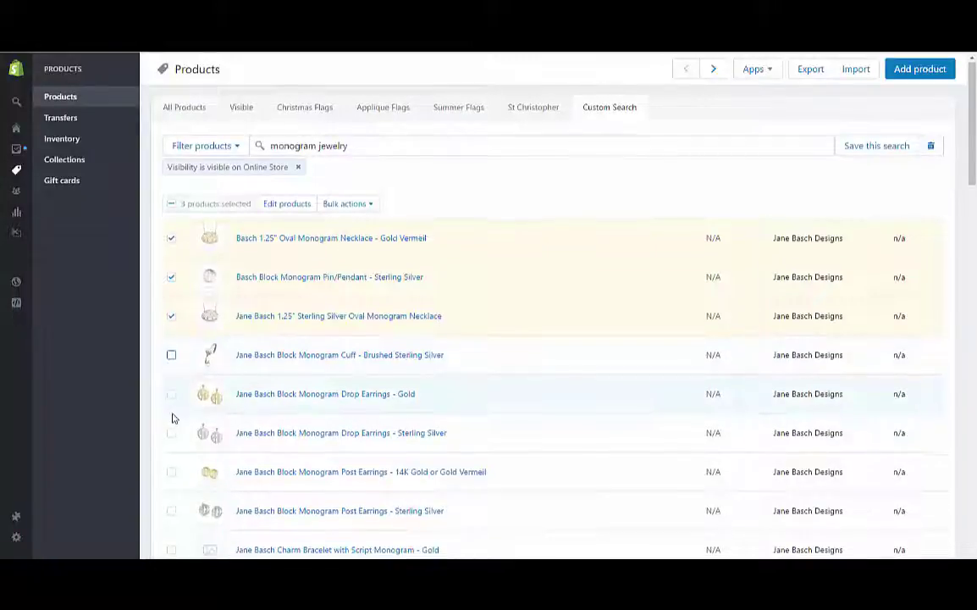
scroll(174, 417, down, 2)
scroll(174, 375, down, 2)
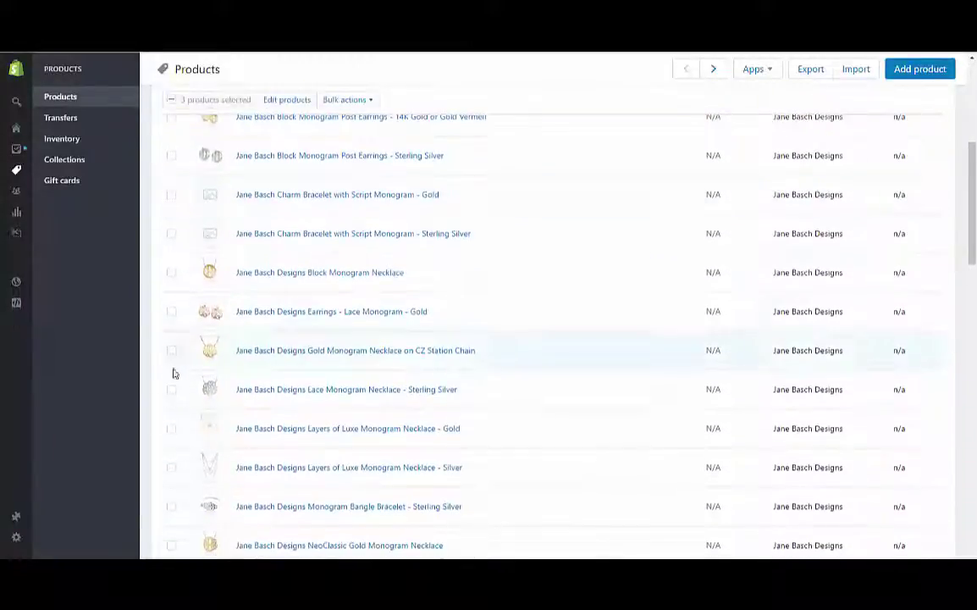
Step: Add the Block Monogram Necklace, Lace Monogram earrings and necklace, CZ Station Chain, NeoClassic and Petite Personal necklaces
click(171, 273)
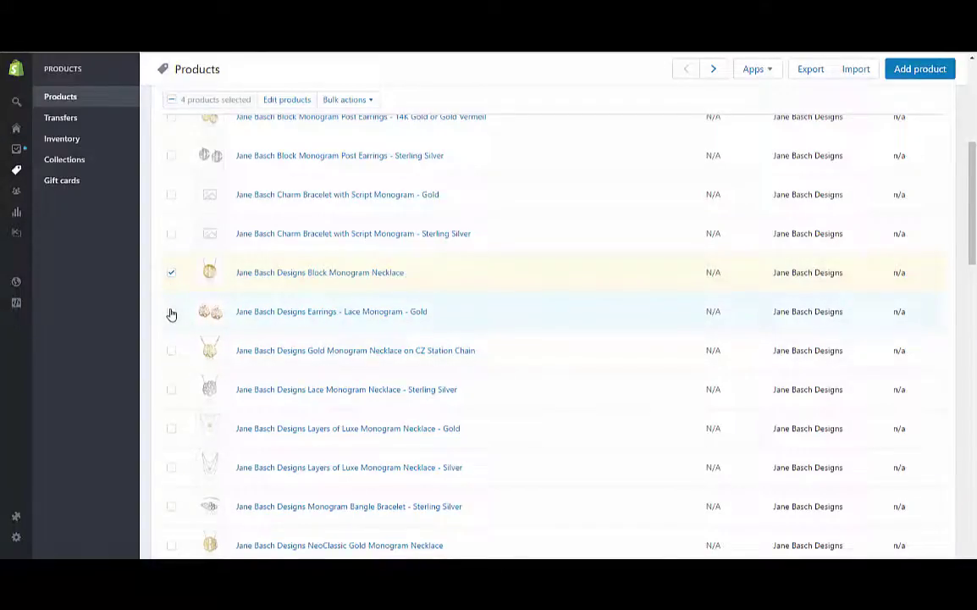
click(171, 312)
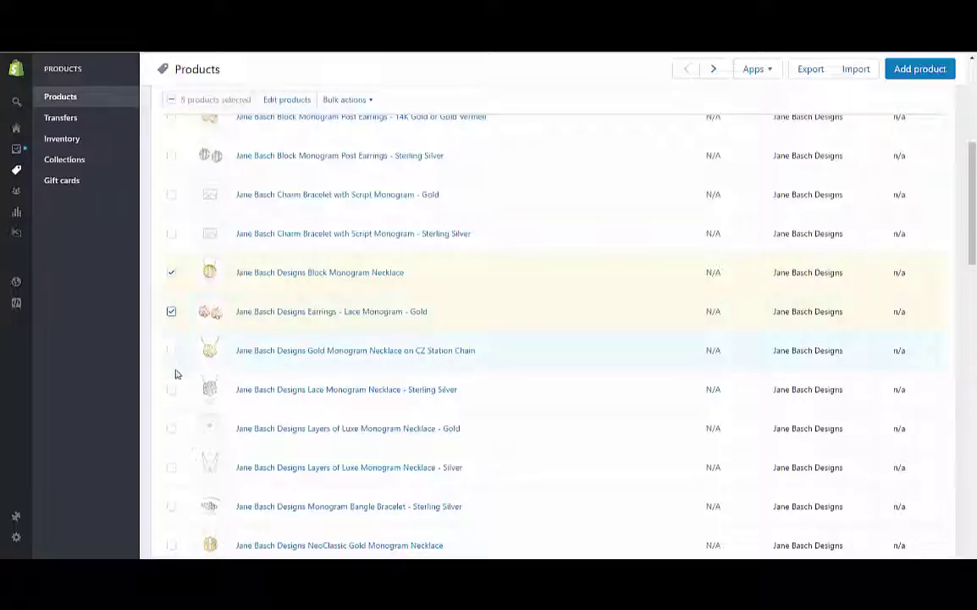
click(171, 351)
click(171, 390)
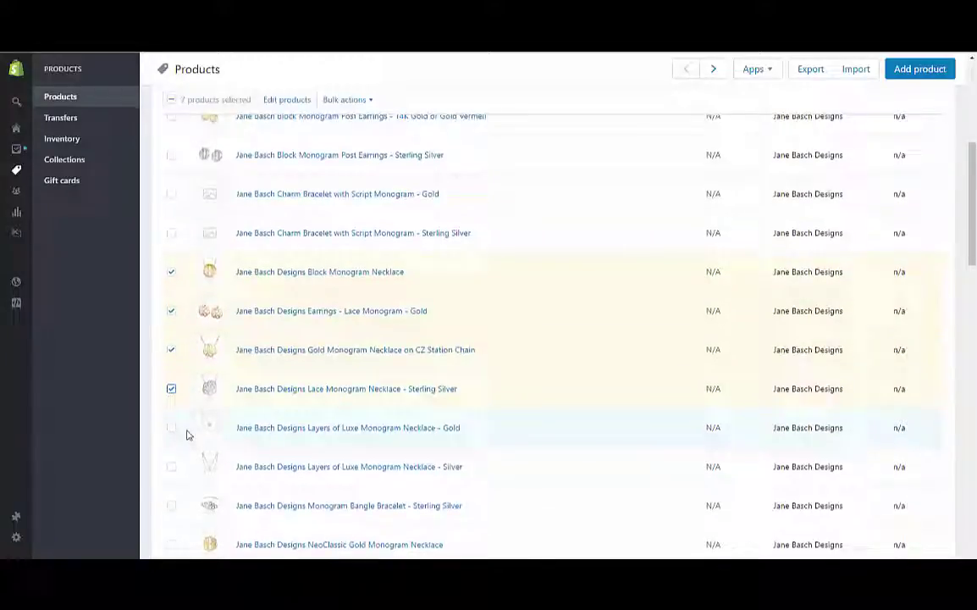
scroll(187, 435, down, 2)
click(171, 372)
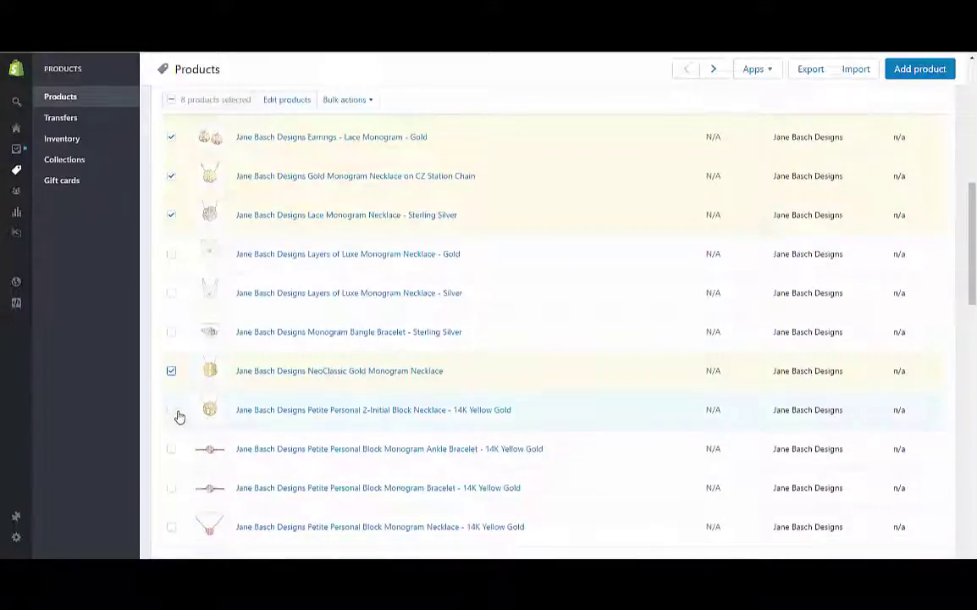
click(172, 411)
scroll(178, 477, down, 5)
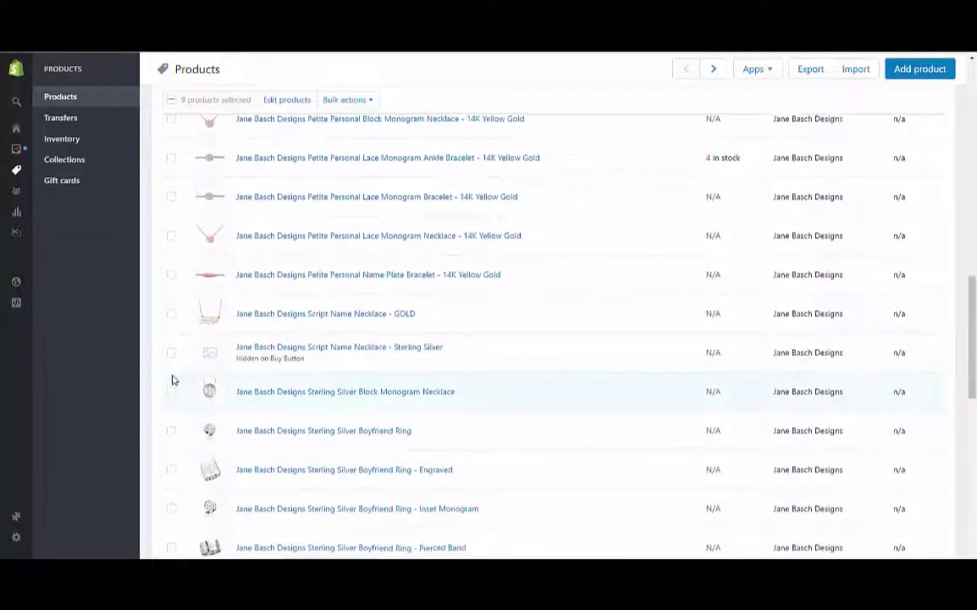
scroll(172, 381, down, 3)
scroll(173, 378, up, 10)
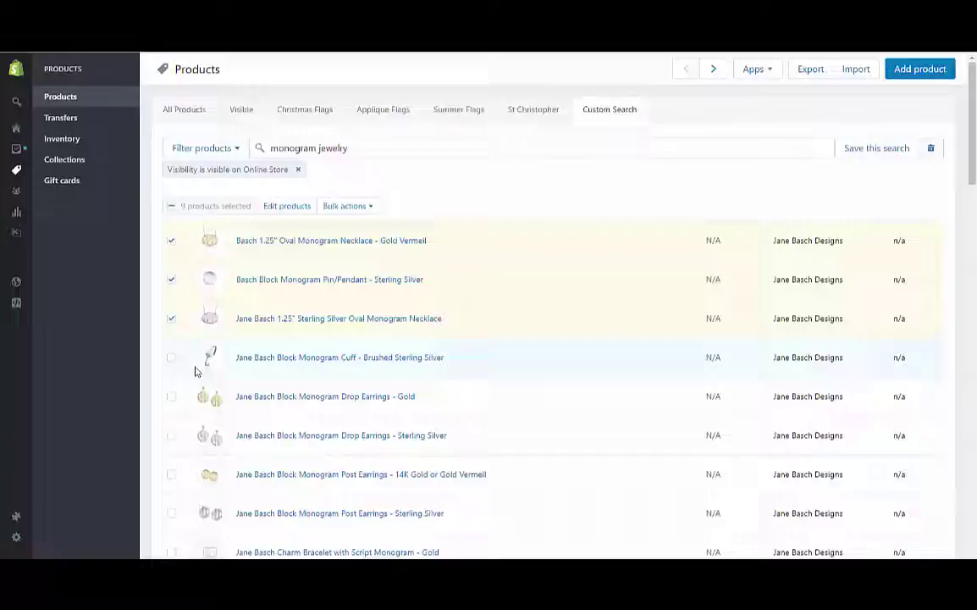
Step: Tag the nine selected products '3 Letter Monograms', copying the tag name for reuse
click(345, 206)
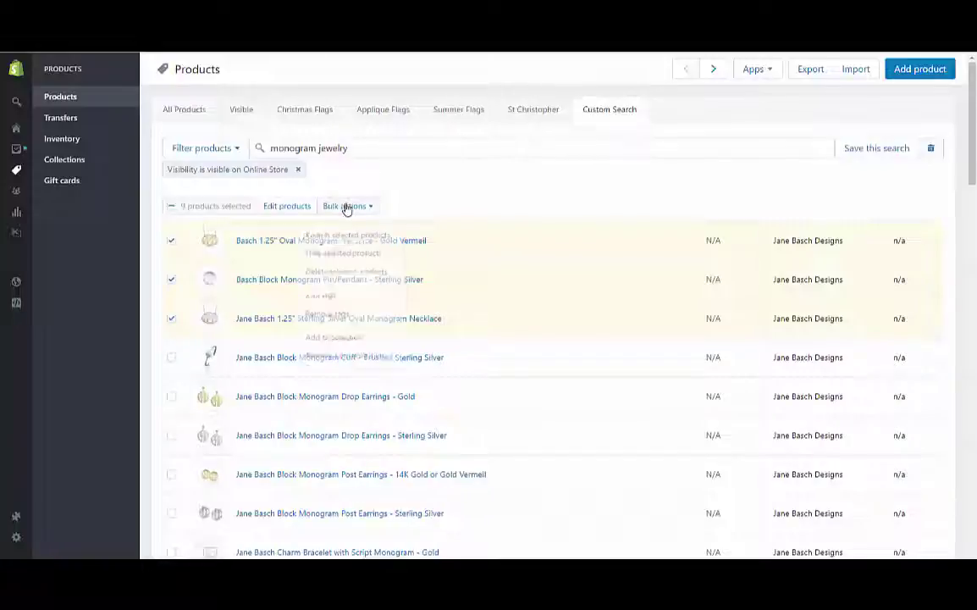
click(331, 312)
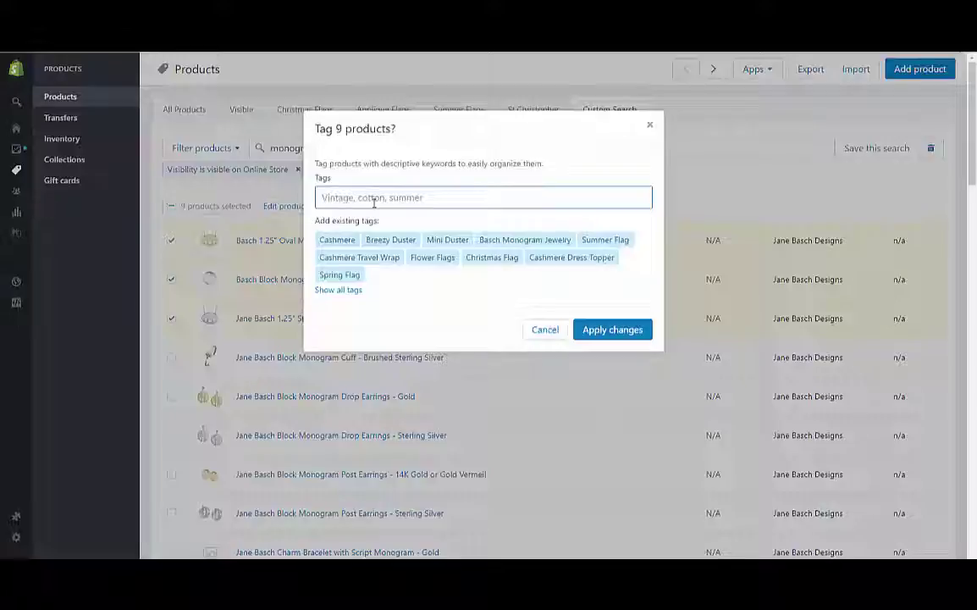
text(9)
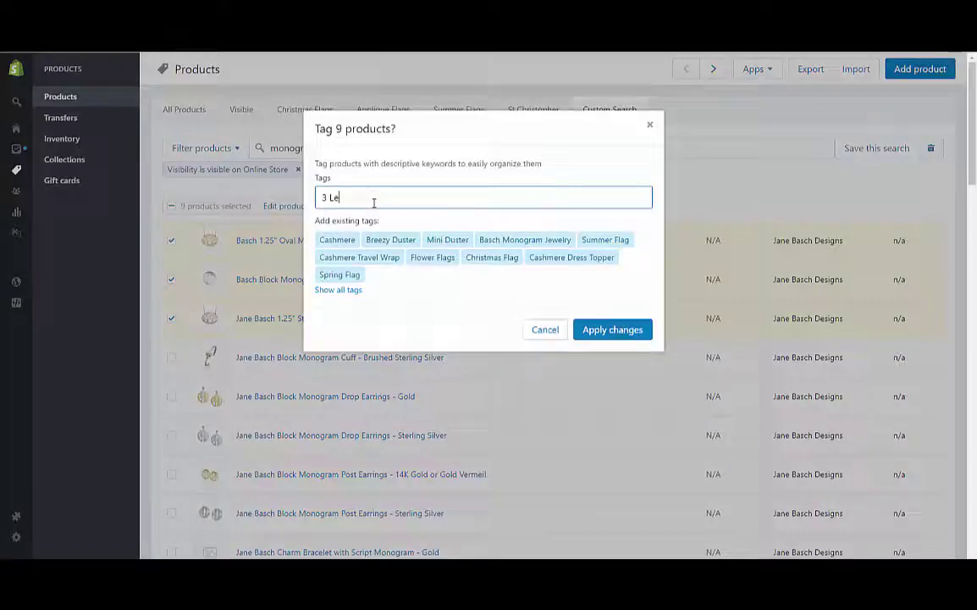
text(tter Monograms)
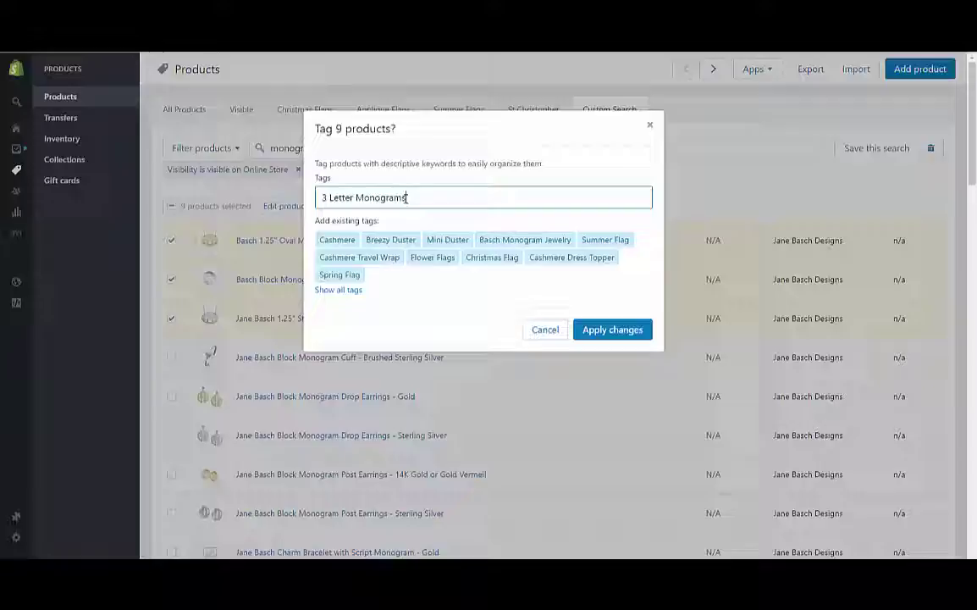
drag(416, 199, 251, 189)
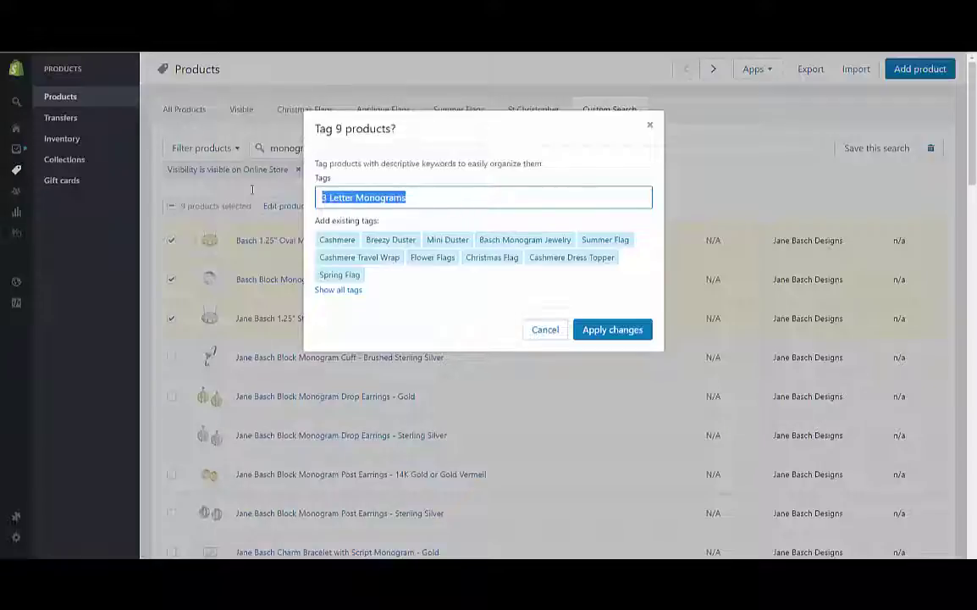
right_click(325, 201)
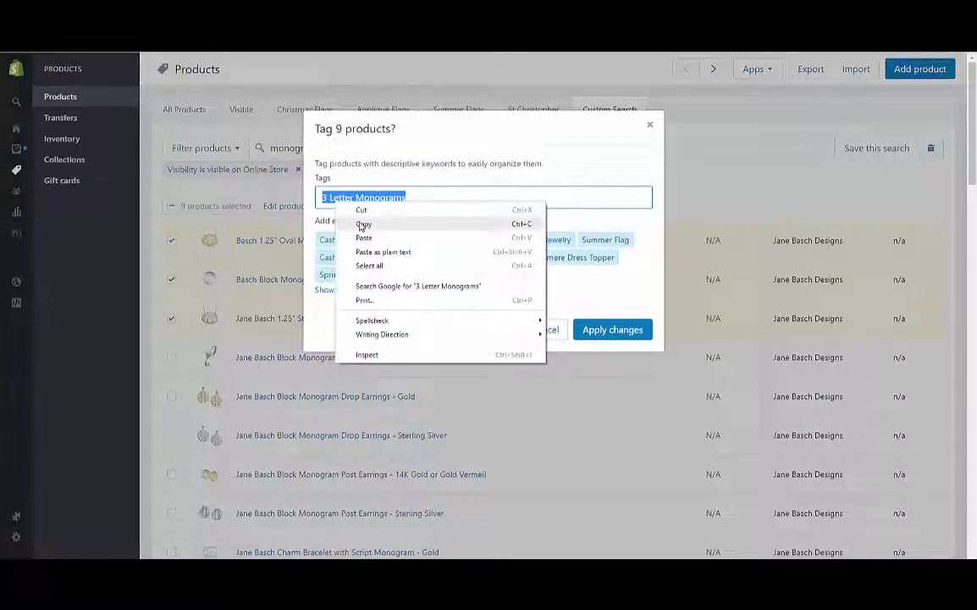
click(360, 223)
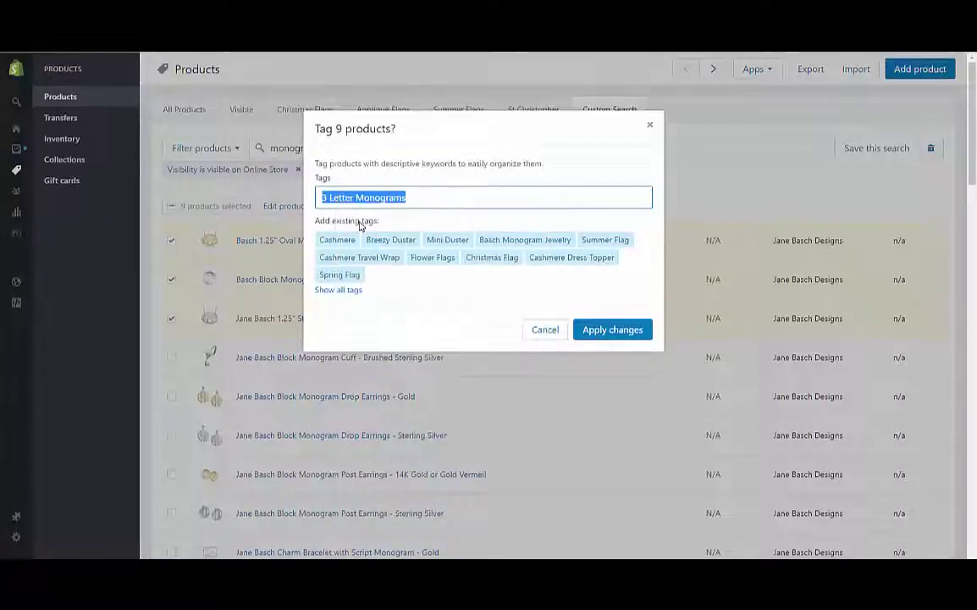
click(618, 331)
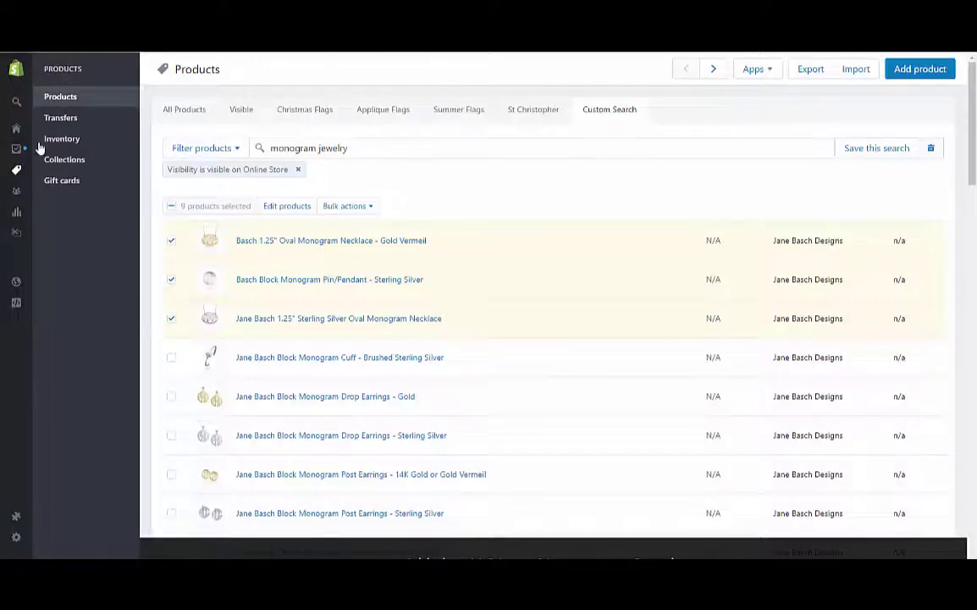
Step: Start a new collection titled '3 Letter Monograms'
click(59, 165)
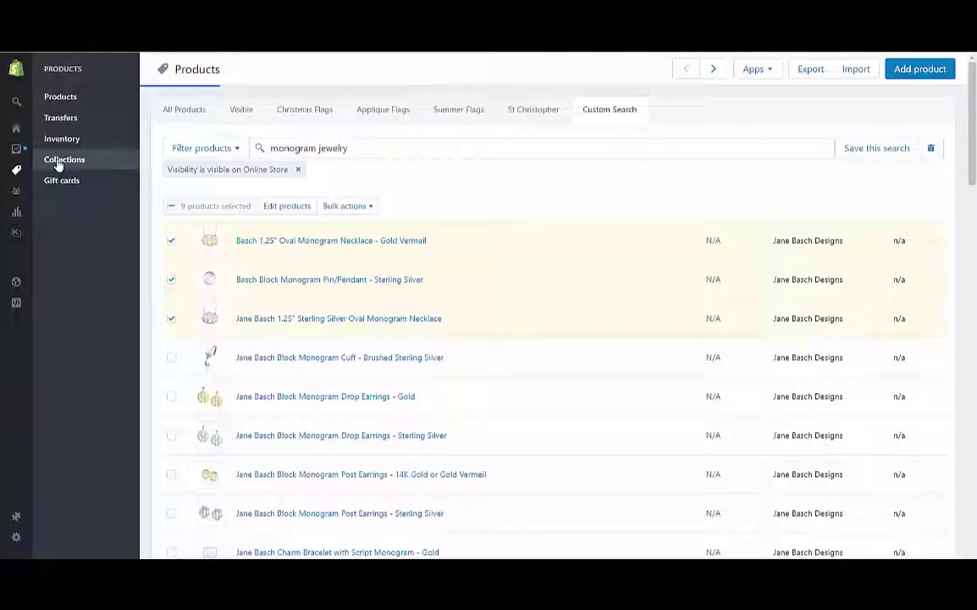
click(327, 149)
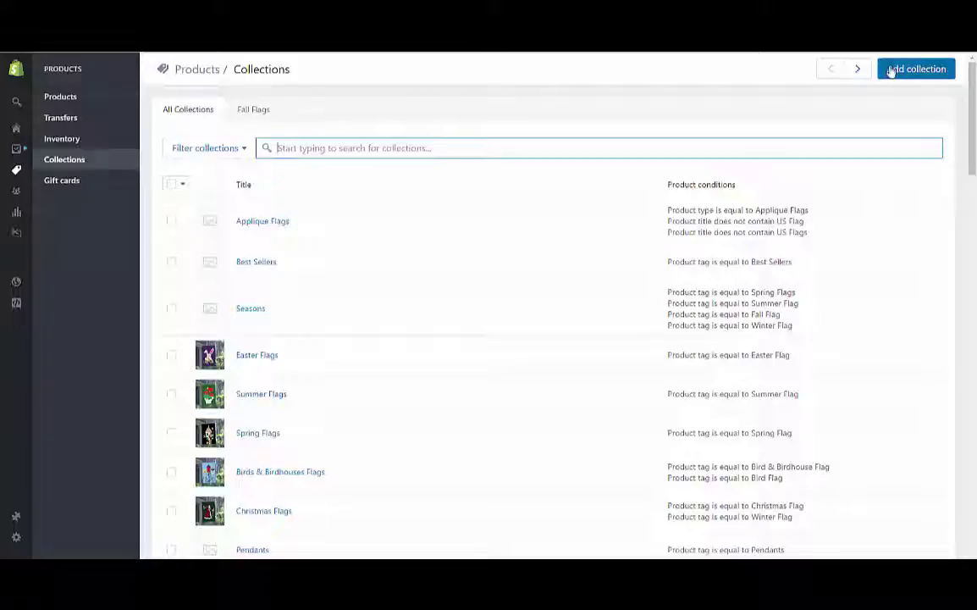
click(891, 69)
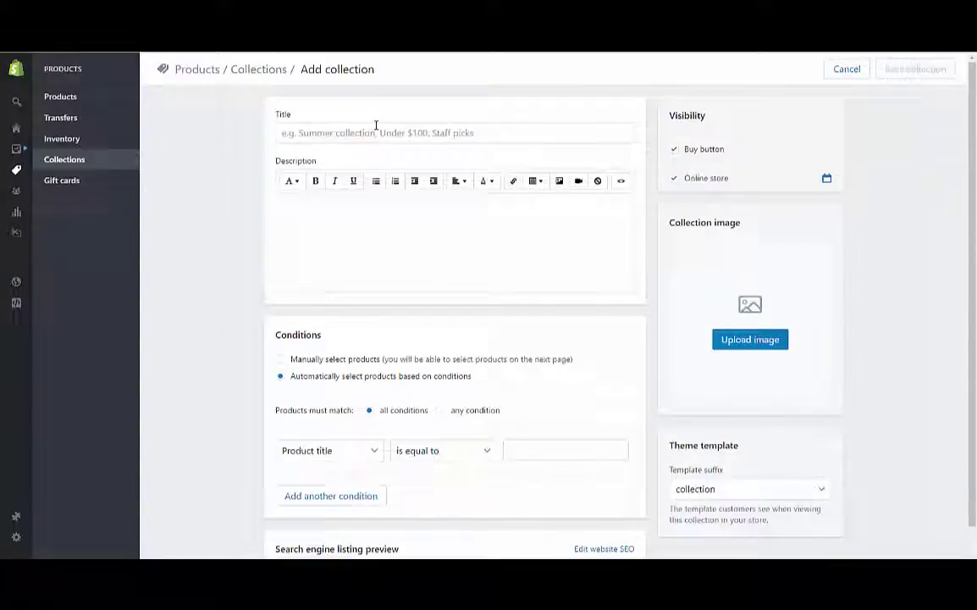
click(376, 133)
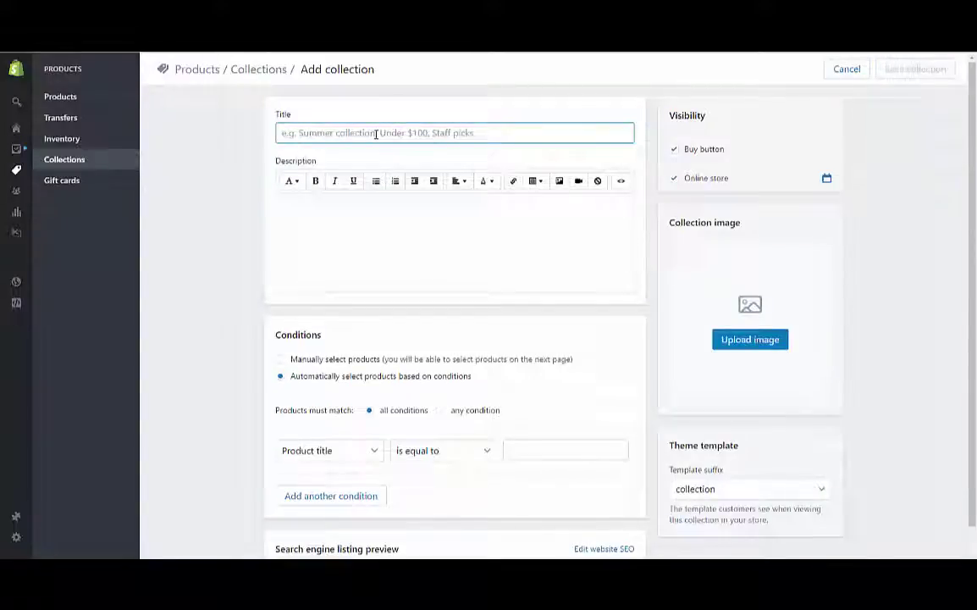
key(ctrl+v)
Step: Set the condition Product tag is equal to '3 Letter Monograms' and save the collection
click(326, 454)
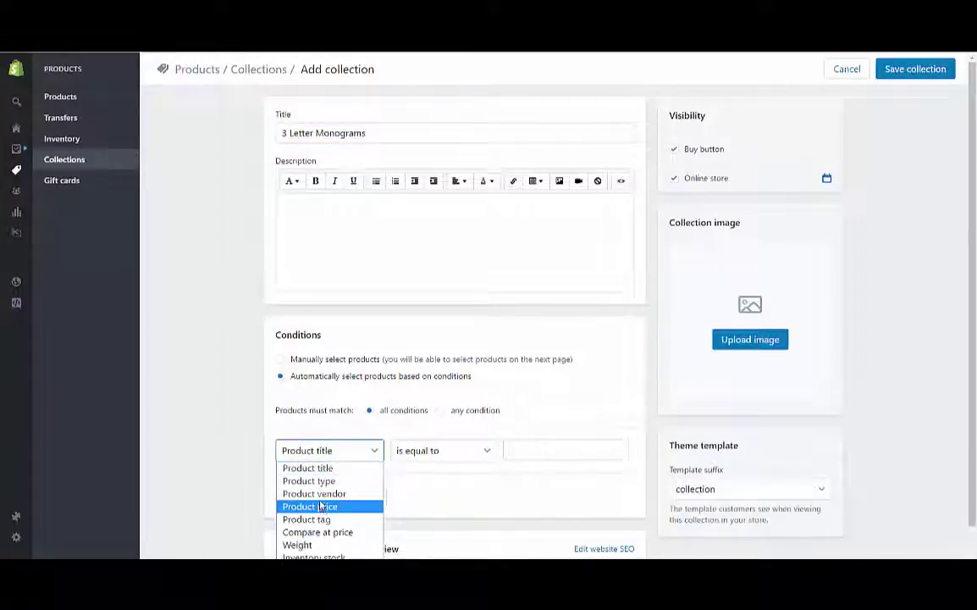
click(309, 520)
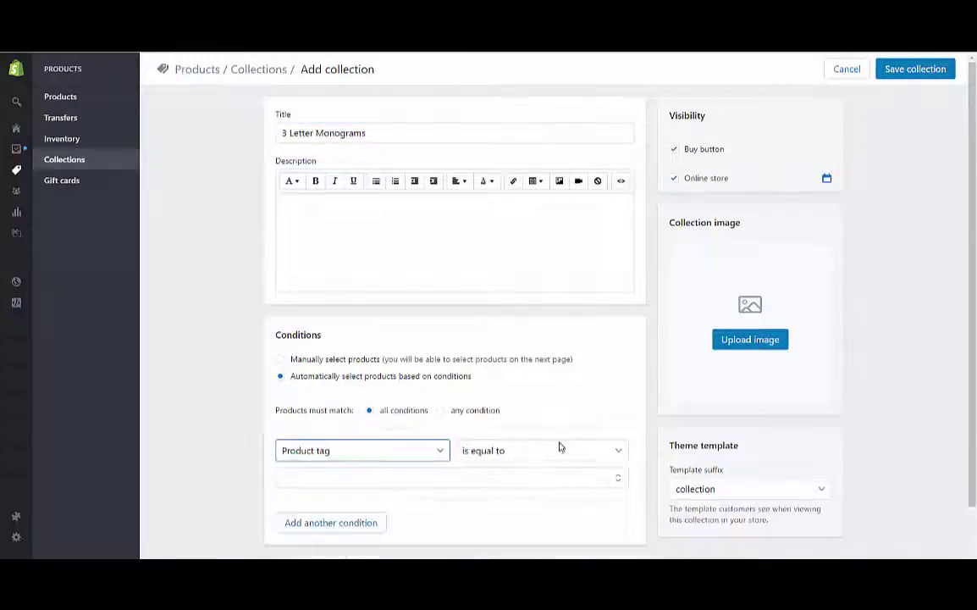
click(416, 478)
right_click(416, 478)
click(443, 387)
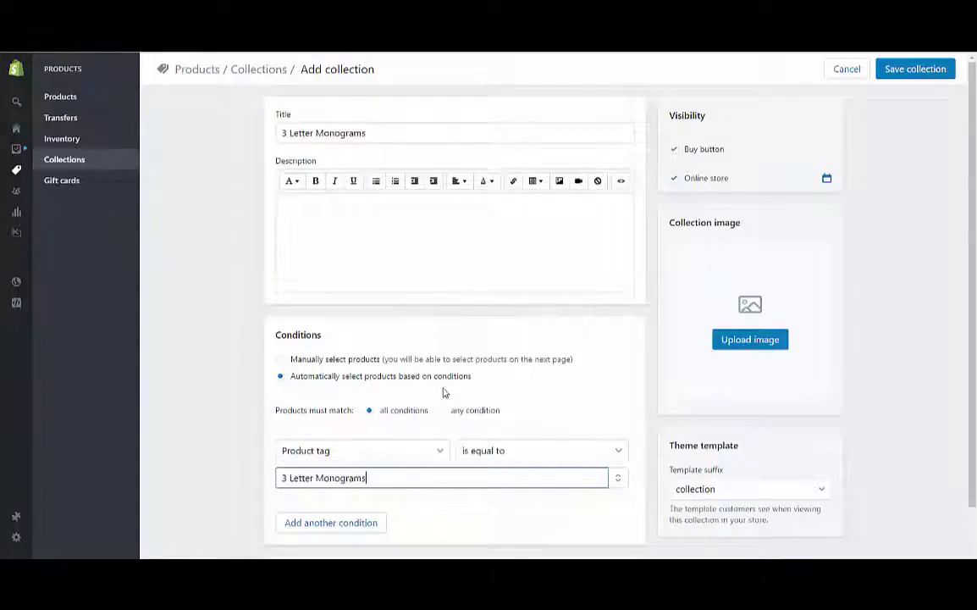
click(908, 68)
scroll(330, 235, down, 3)
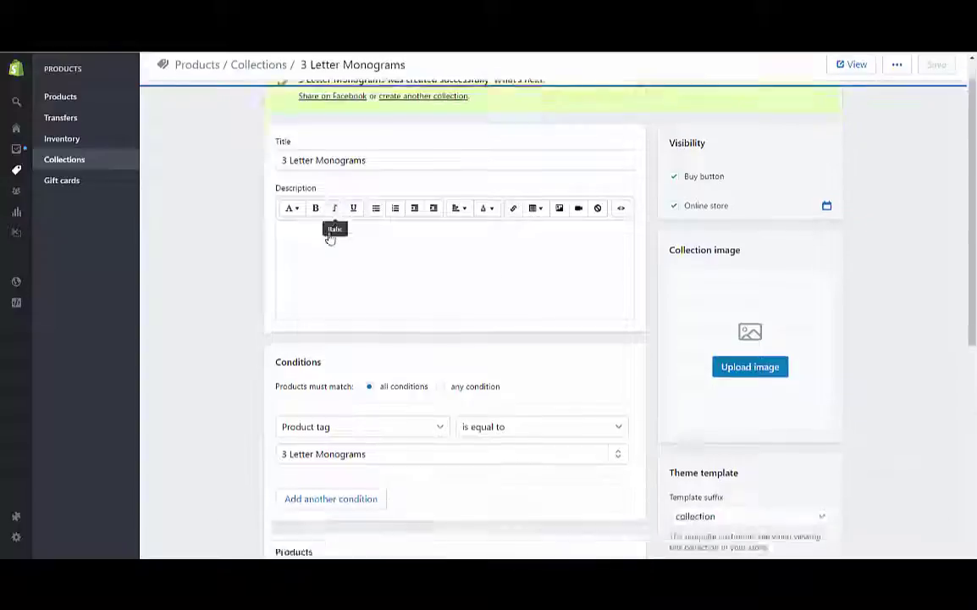
scroll(392, 233, up, 3)
scroll(255, 327, down, 5)
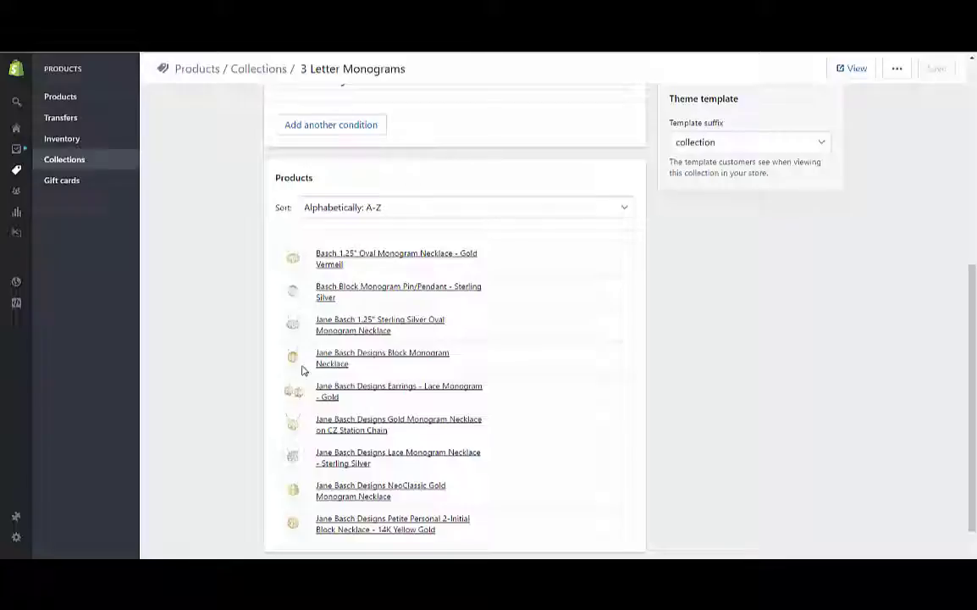
scroll(302, 370, up, 5)
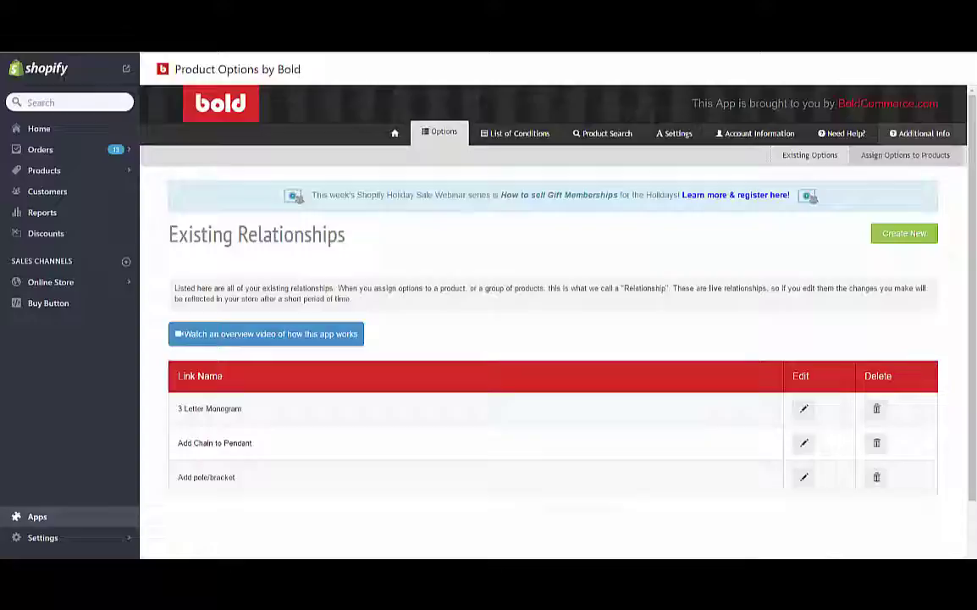
Step: Open the 3 Letter Monogram relationship and browse its available options without adding any
click(805, 410)
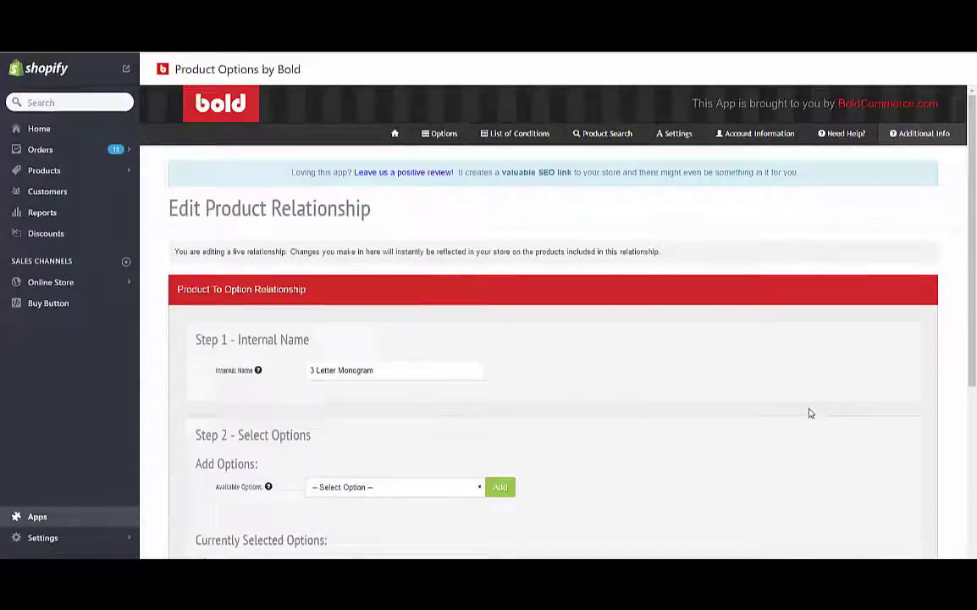
scroll(388, 295, down, 5)
scroll(390, 297, up, 2)
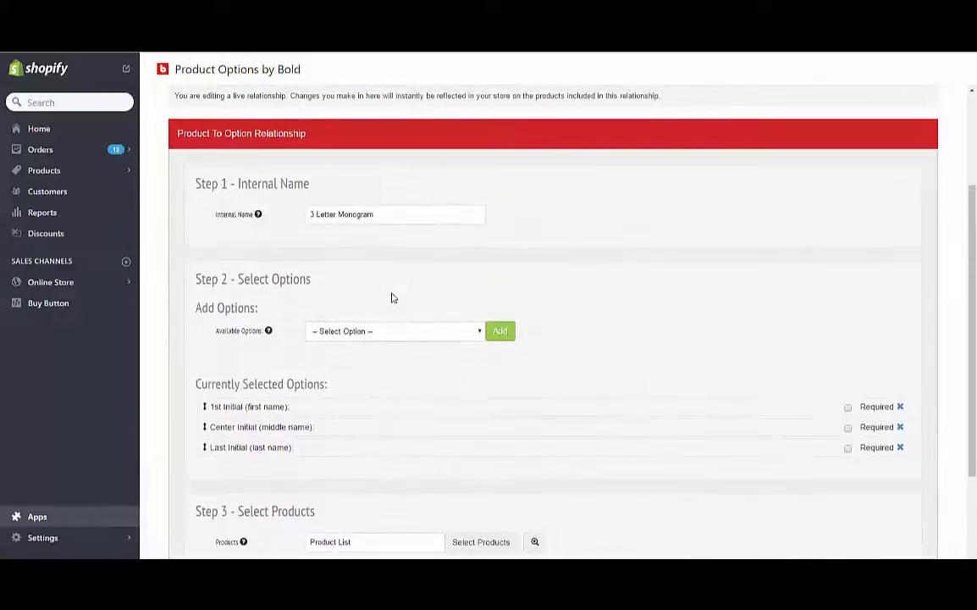
click(471, 332)
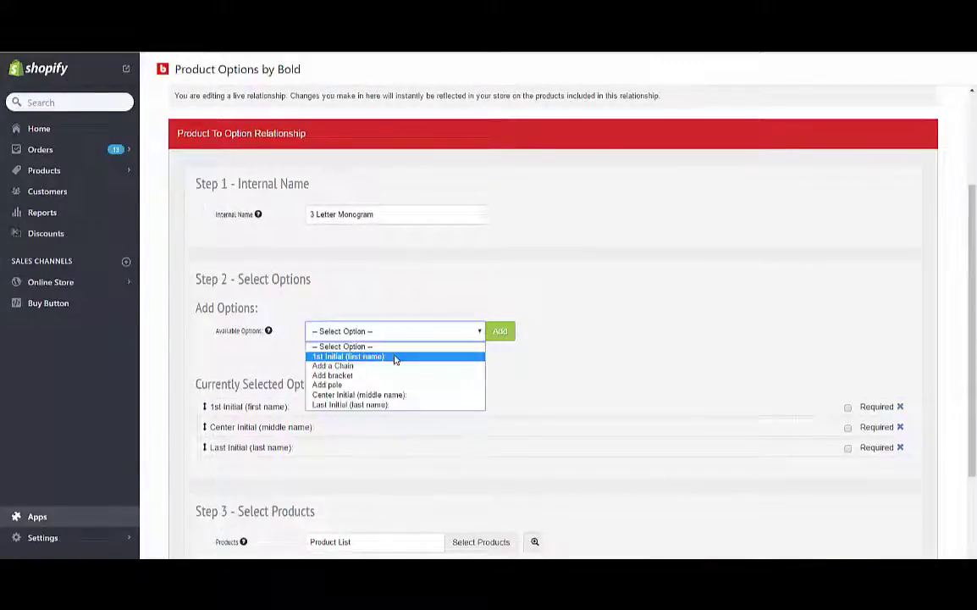
click(613, 316)
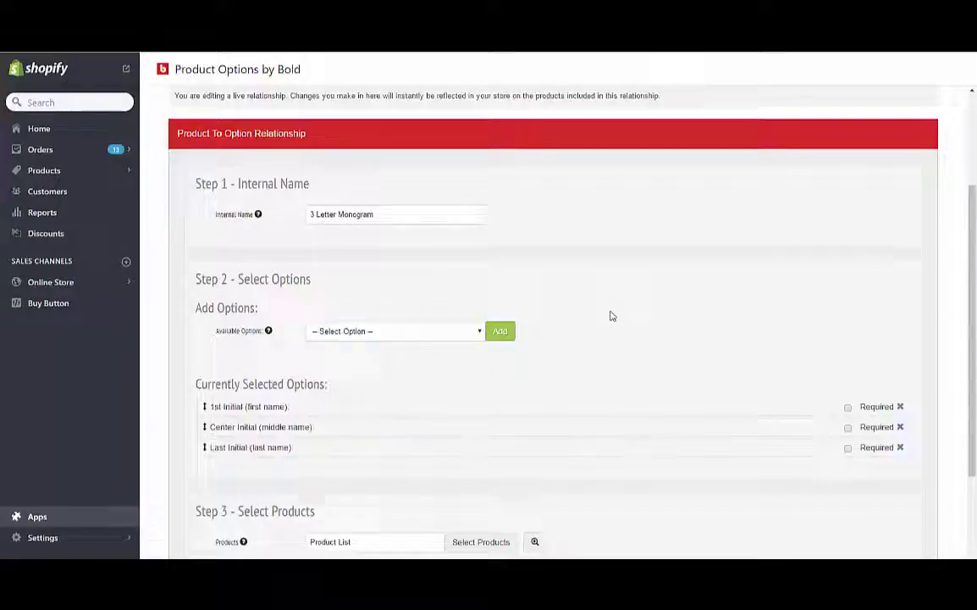
Step: Preview the three necklaces currently linked to the relationship
scroll(388, 384, down, 2)
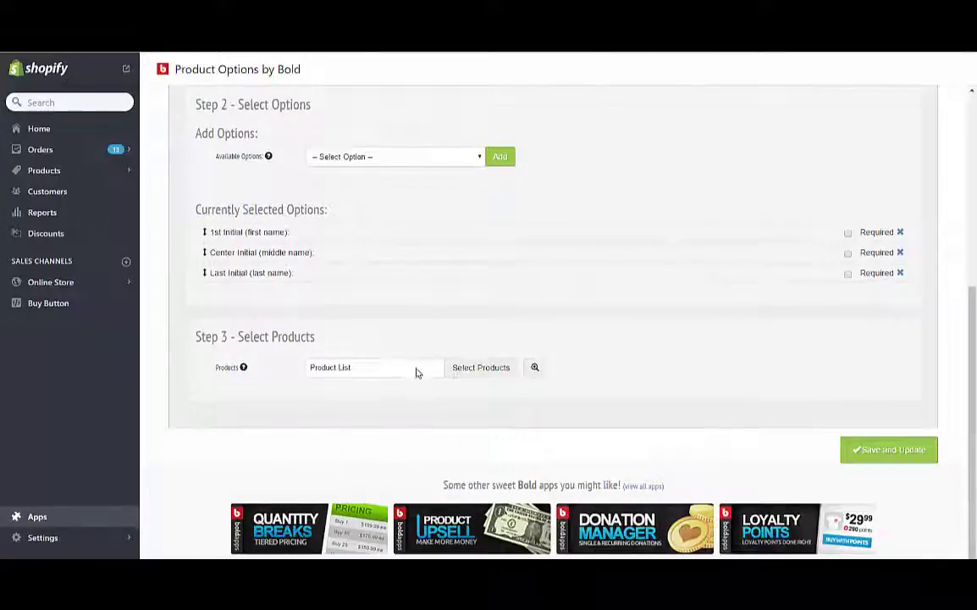
click(535, 369)
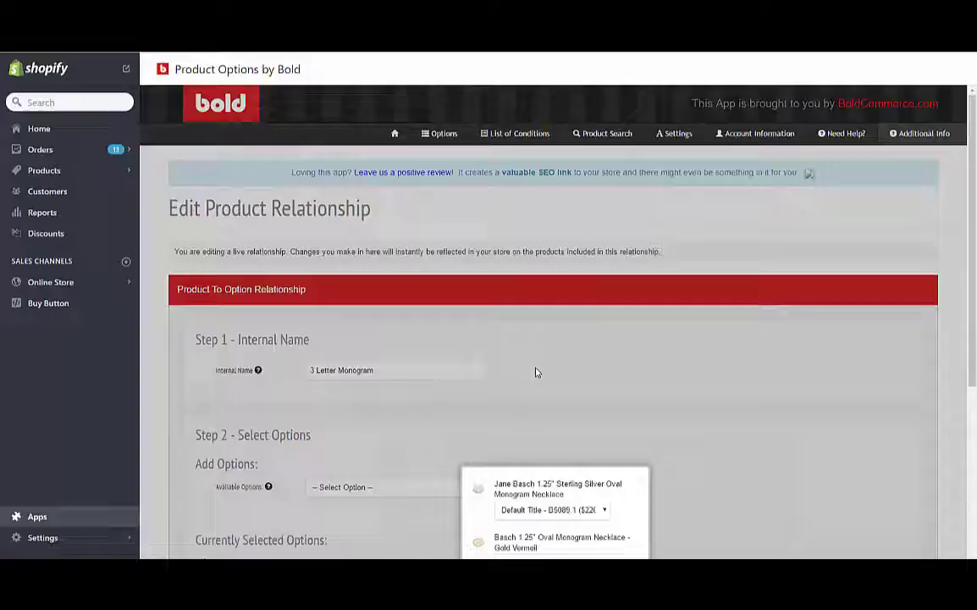
scroll(549, 382, down, 3)
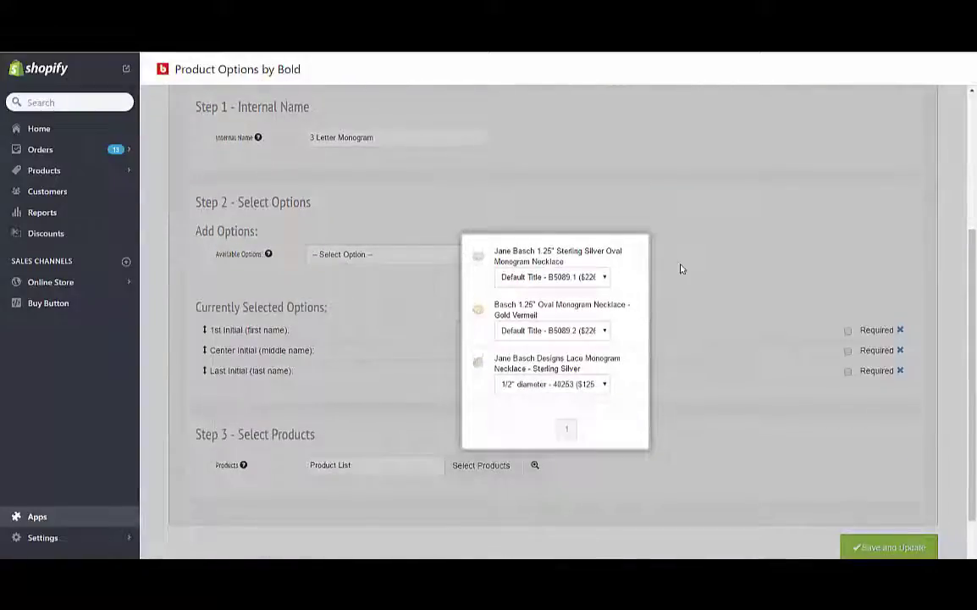
click(680, 269)
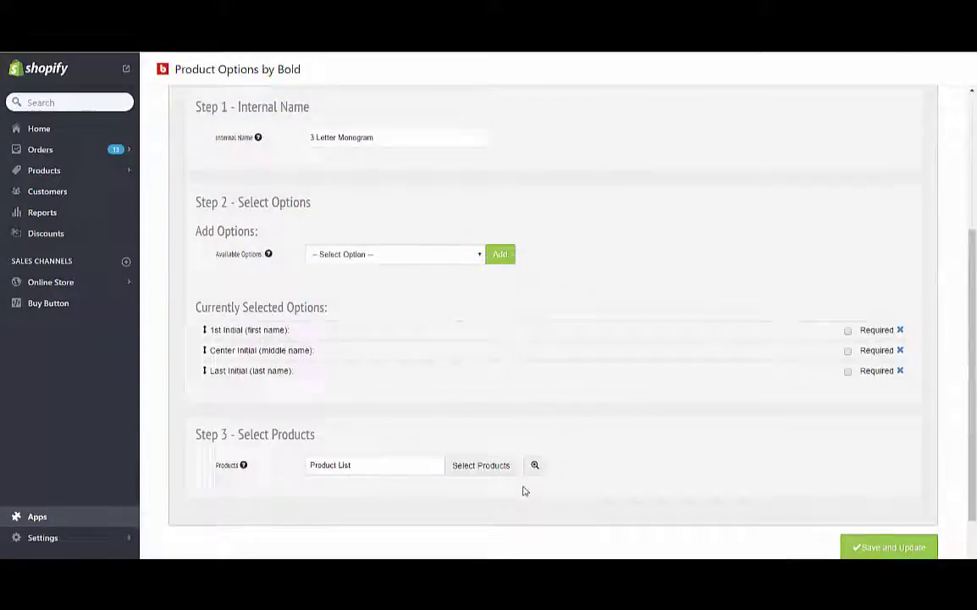
Step: Filter products by the '3 Letter Monograms' smart collection and select all results
click(476, 471)
scroll(414, 360, down, 2)
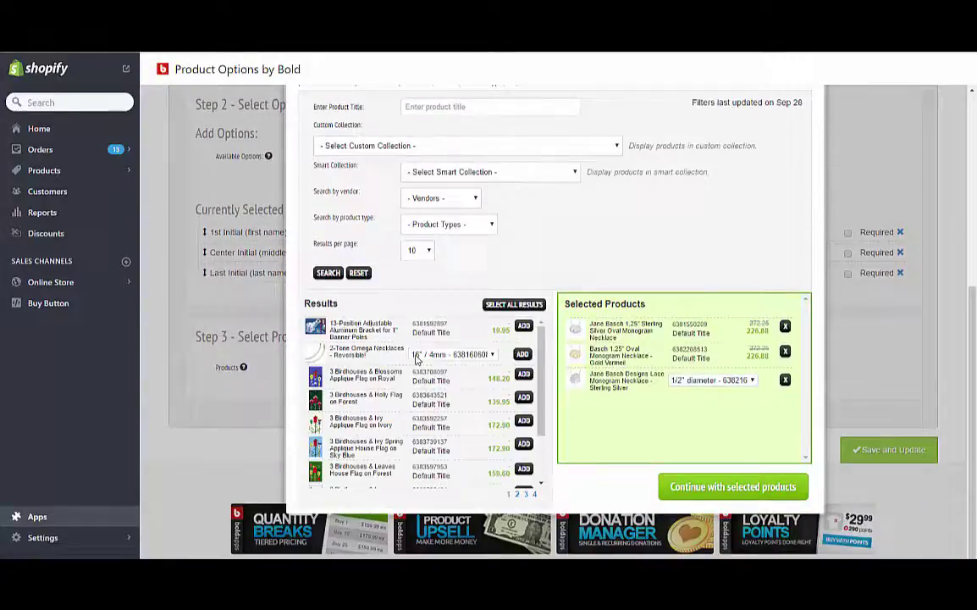
click(488, 172)
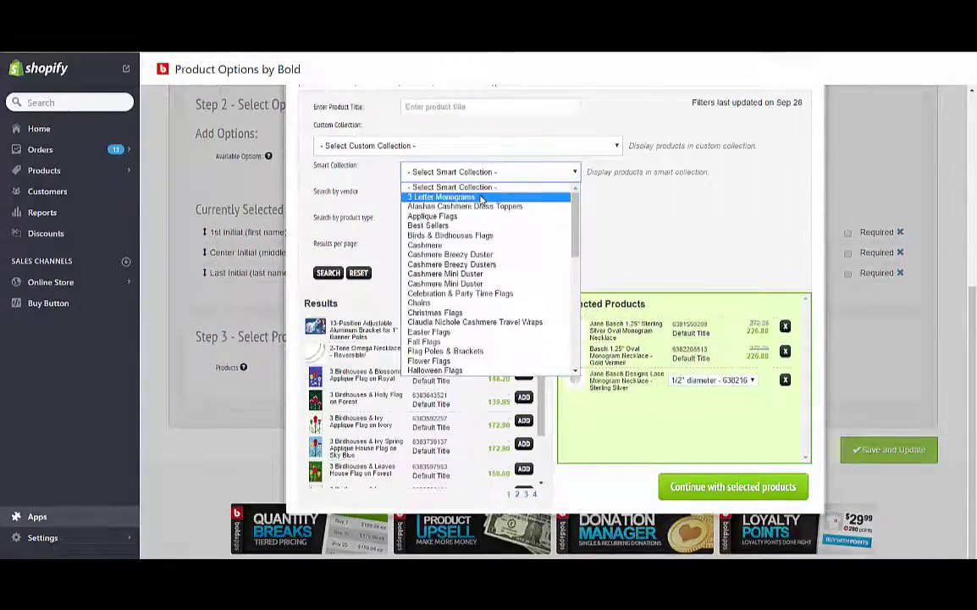
click(480, 198)
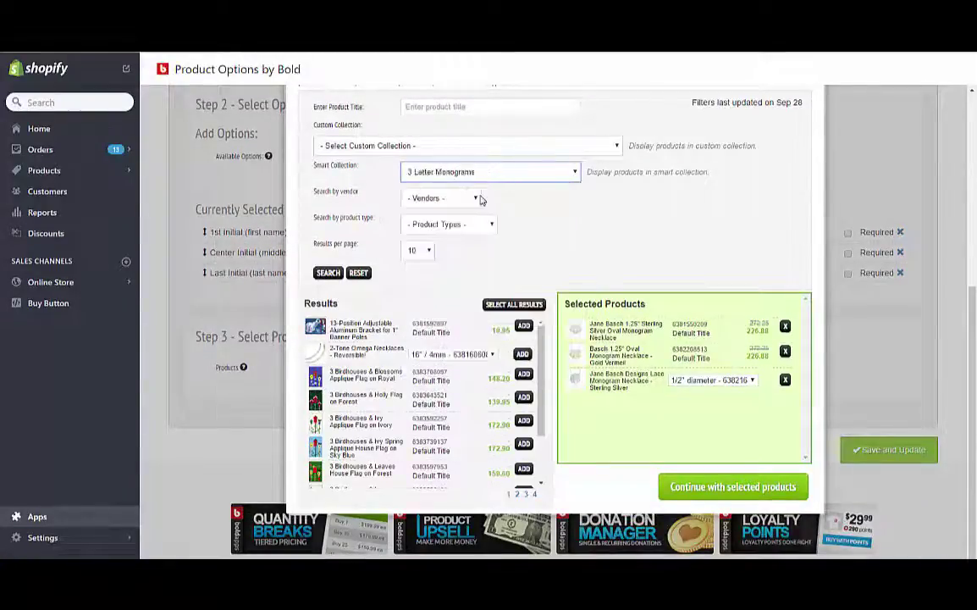
click(328, 273)
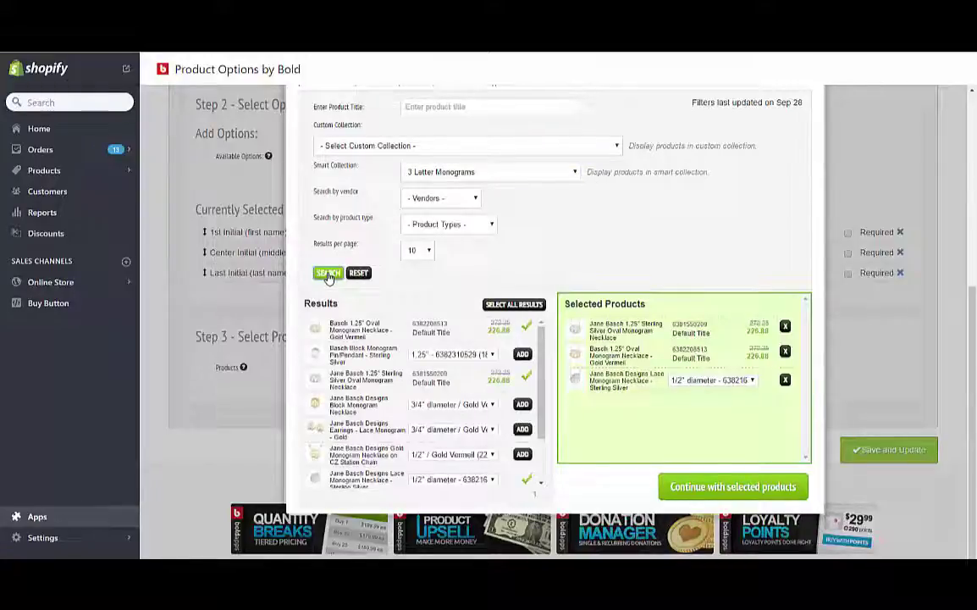
click(494, 307)
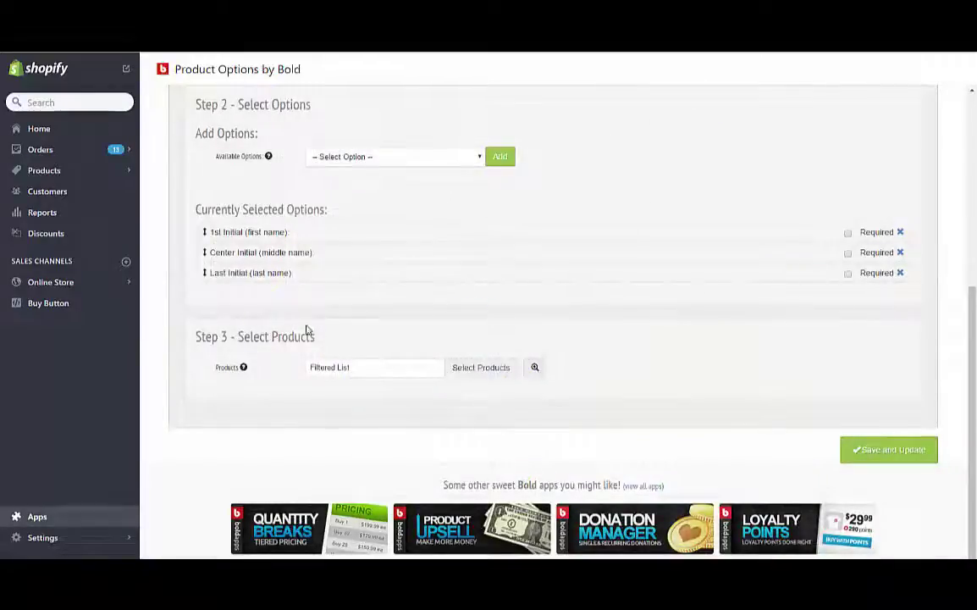
Step: Save and update the relationship, acknowledging the update-delay notice
click(889, 453)
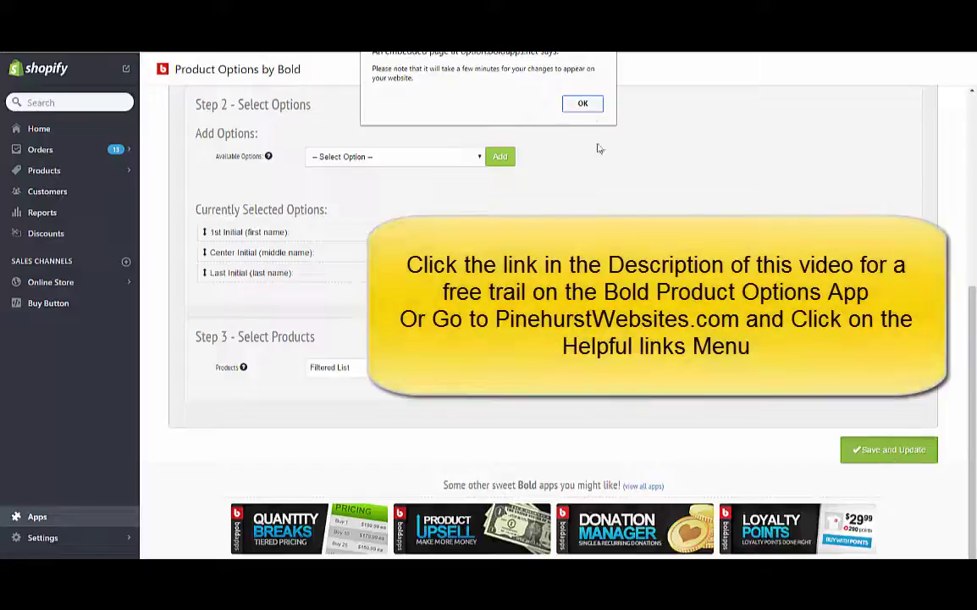
click(582, 105)
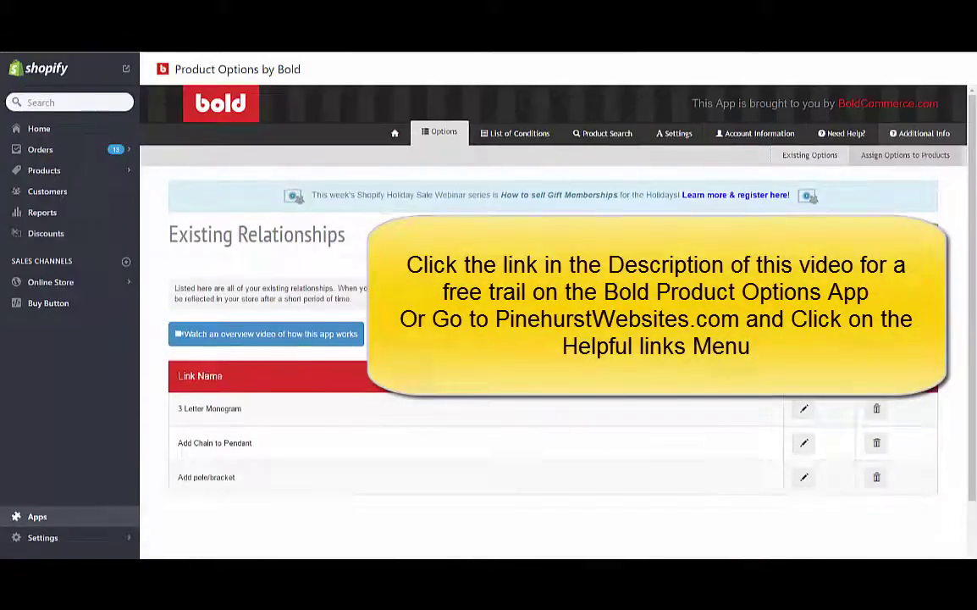